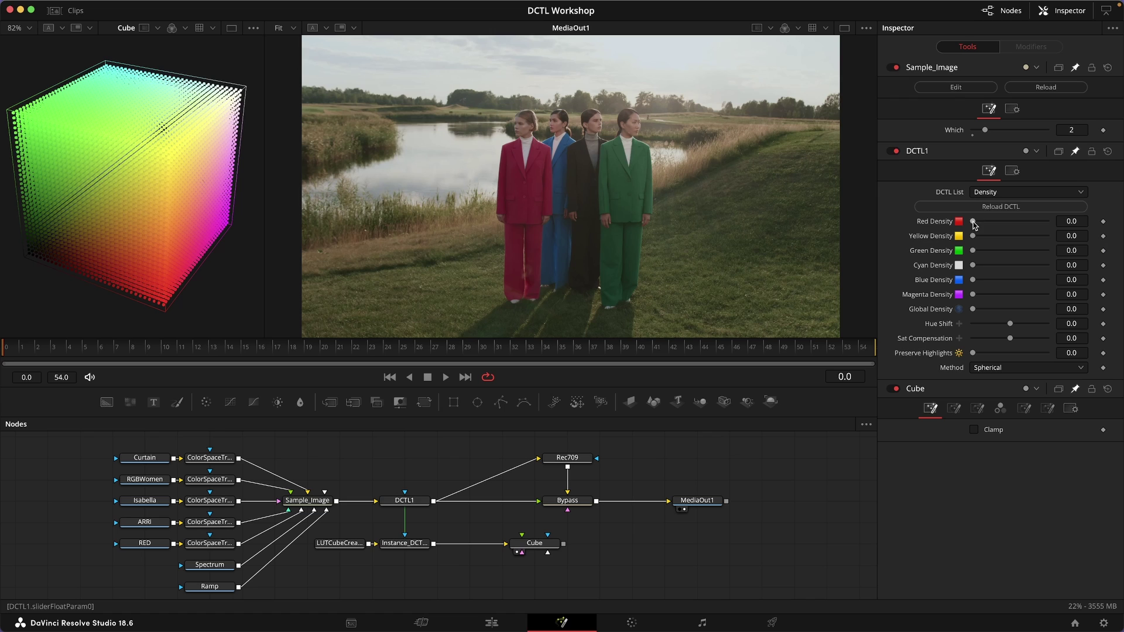
Raise Red Density, then Preserve Highlights to 0.551 and Green Density to 0.677 on the landscape
left_click_drag(974, 224, 1039, 227)
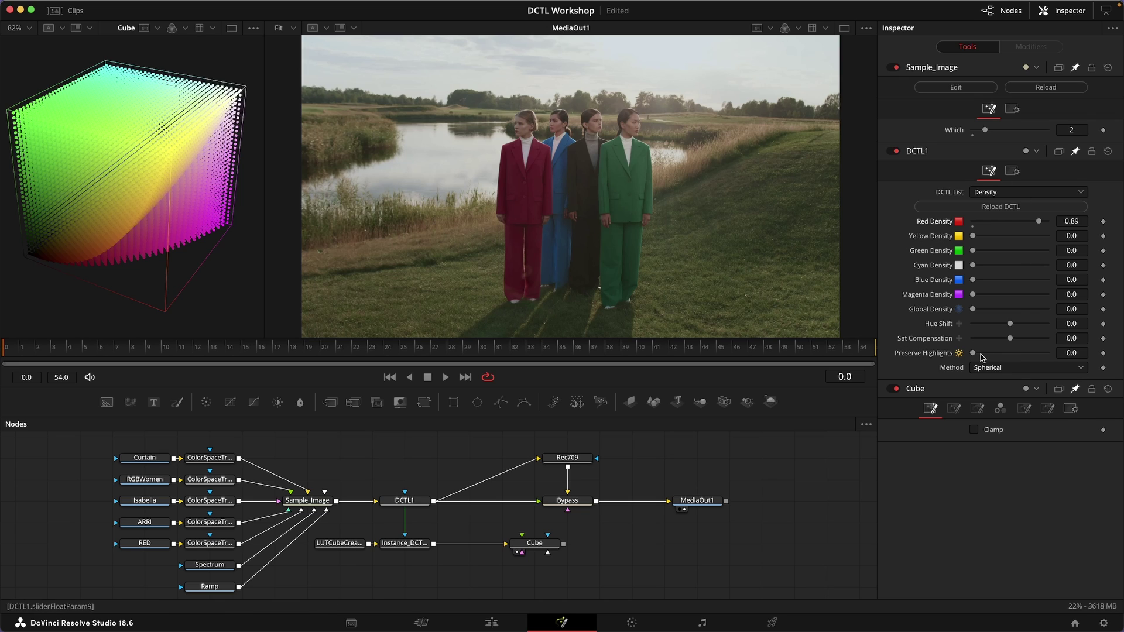
left_click_drag(974, 354, 1015, 362)
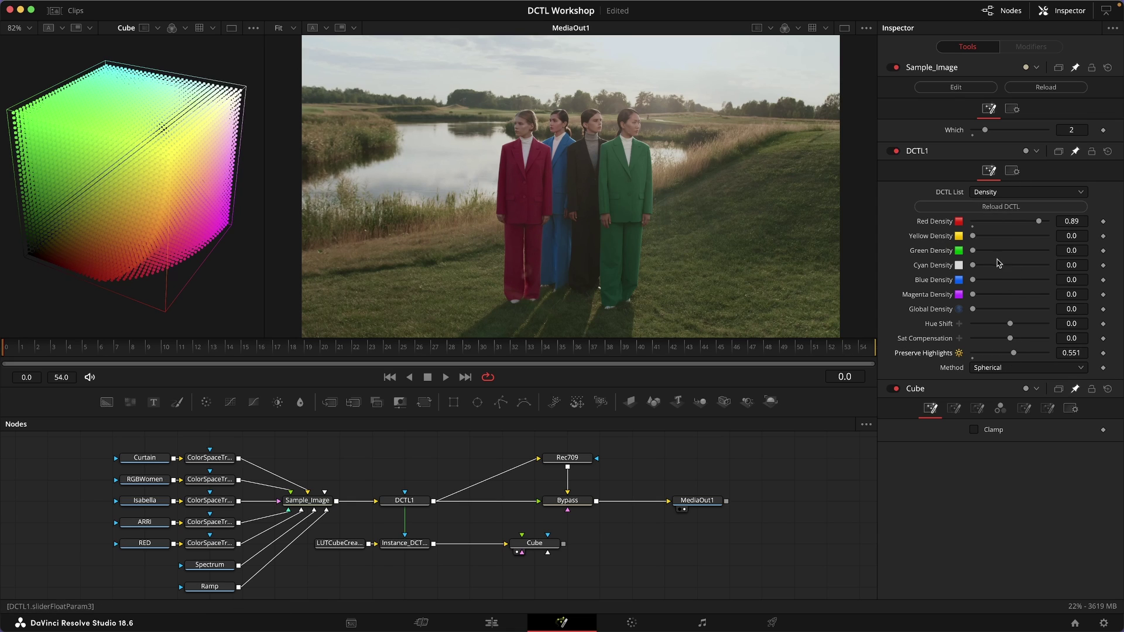
left_click_drag(974, 251, 1026, 262)
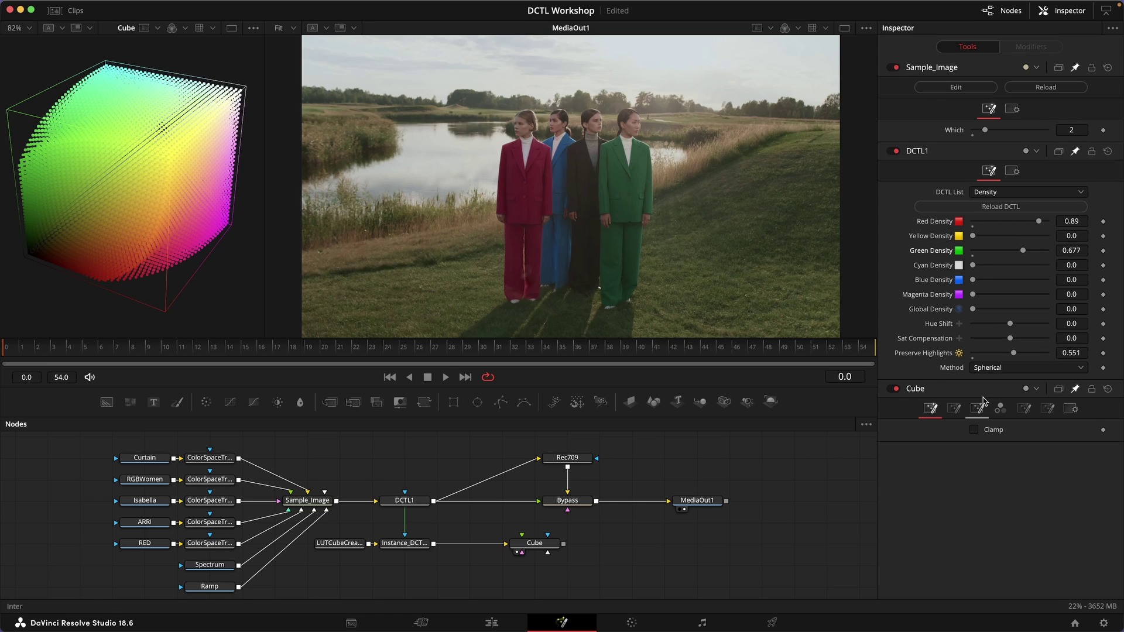
Reload the DCTL to zero values under the Tetrahedral method and save the project
left_click(988, 369)
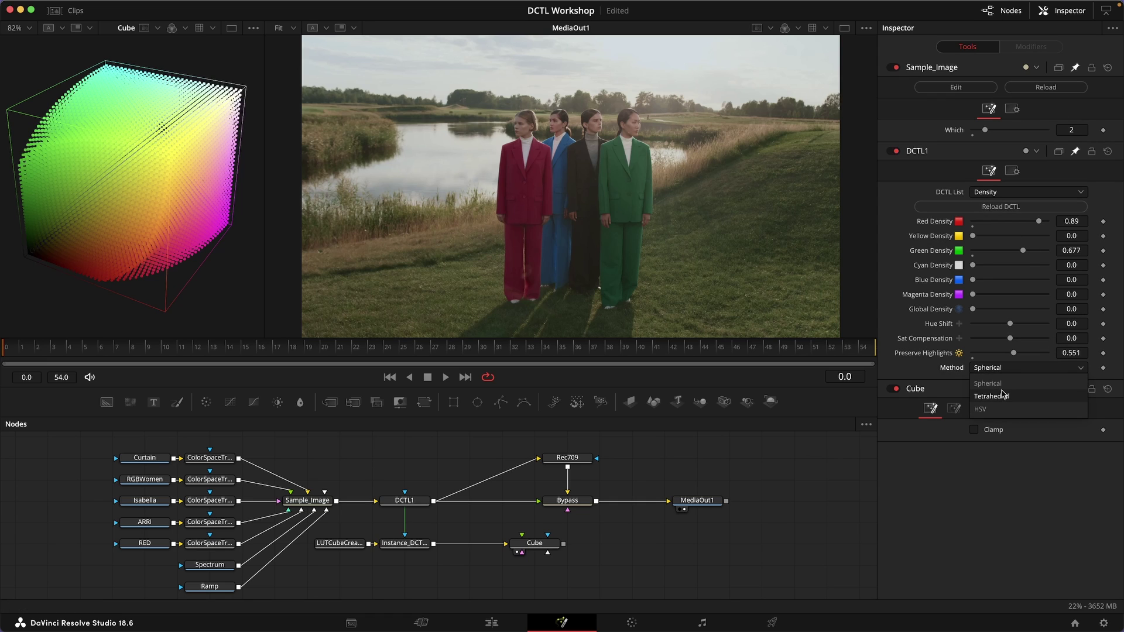
left_click(1006, 398)
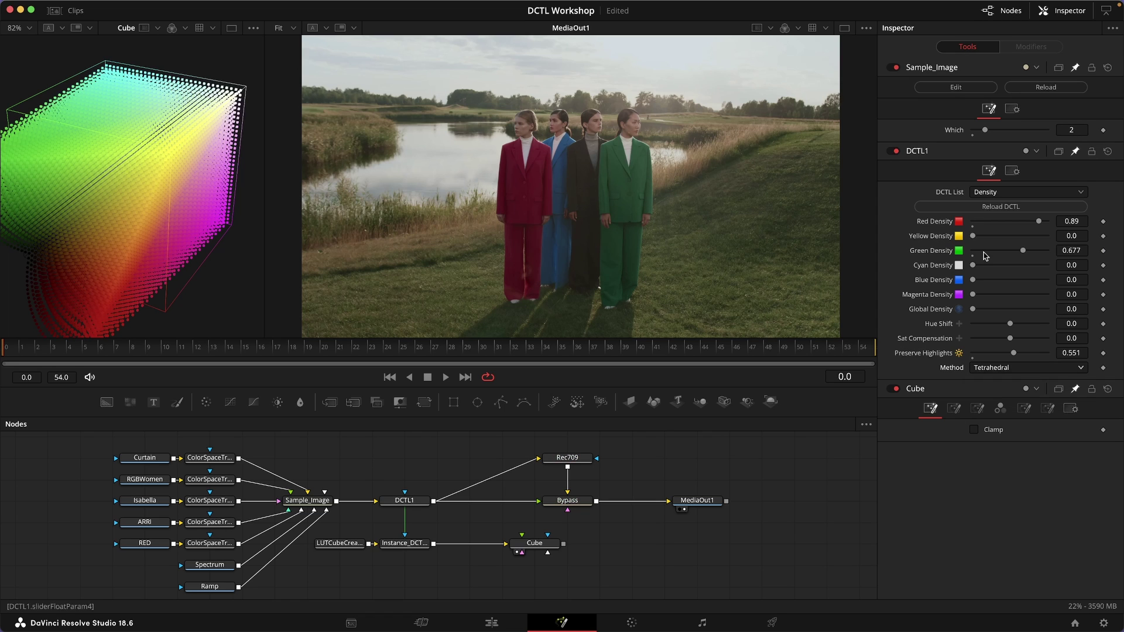
left_click(1009, 207)
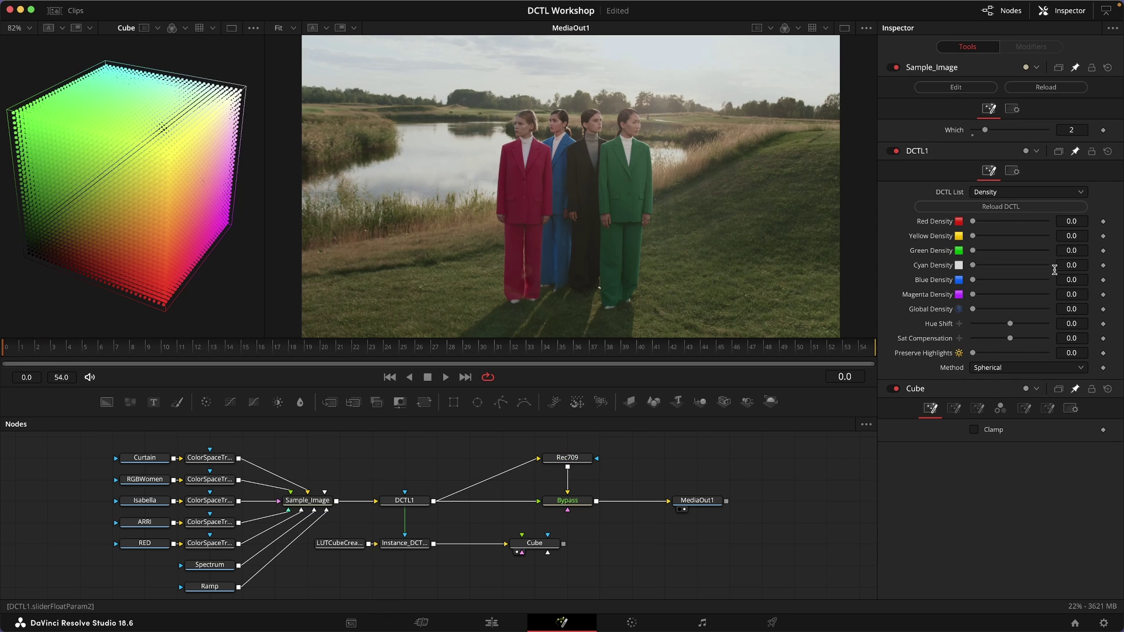
left_click(1008, 368)
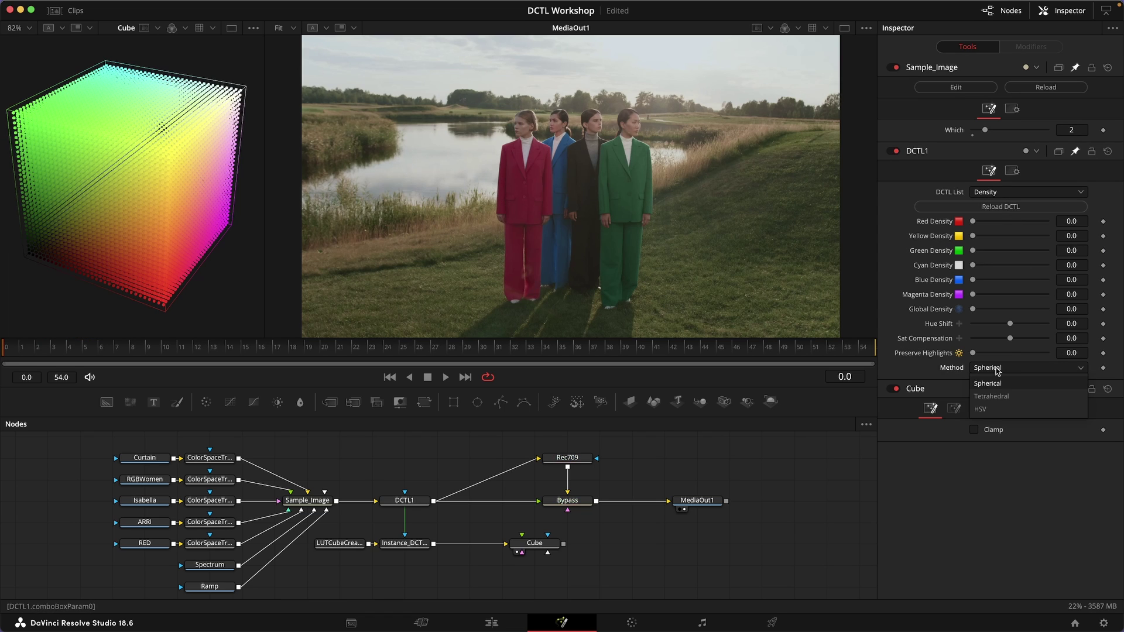
left_click(1002, 397)
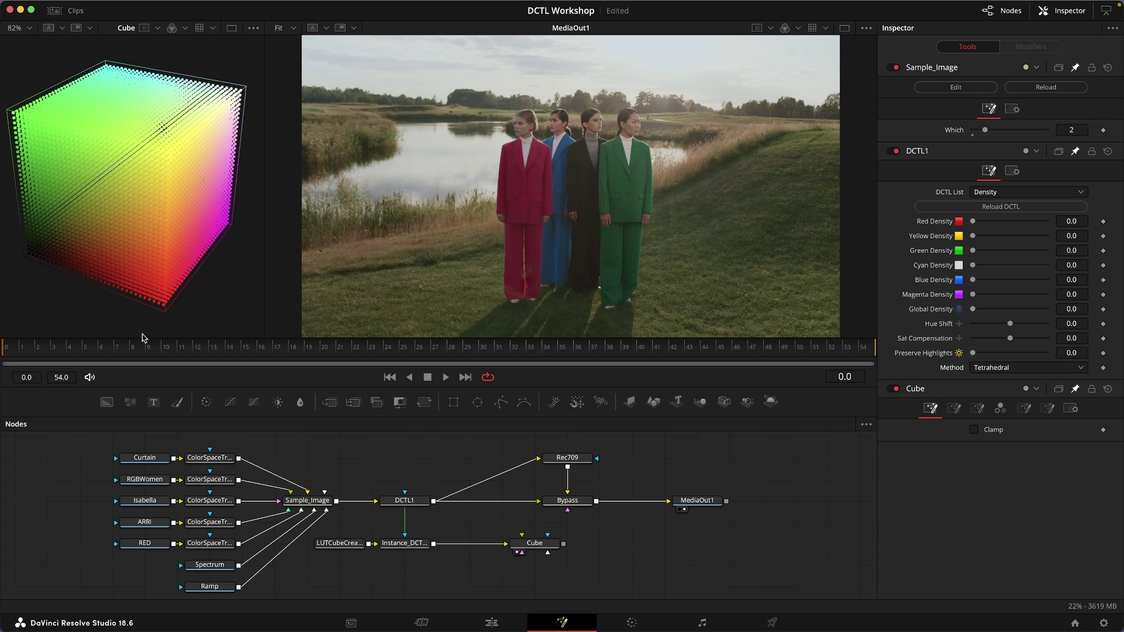
key("super+s")
Clamp the Cube node and set Red Density 0.472, Yellow 0.252 and Magenta 0.118
left_click_drag(971, 221, 1001, 221)
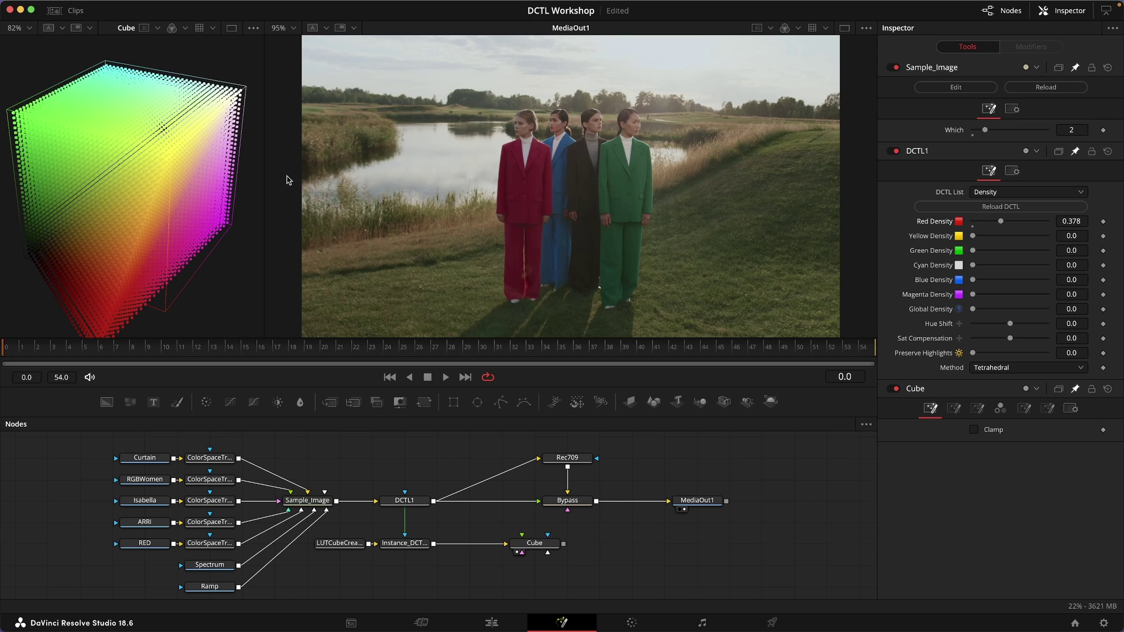
left_click(973, 430)
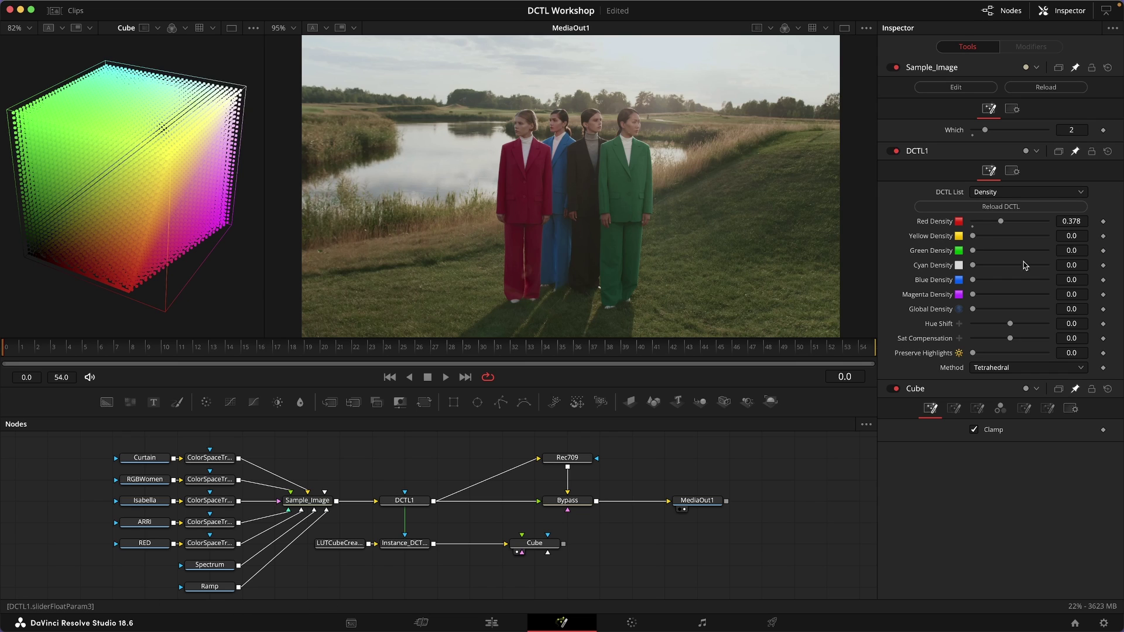
mouse_move(1001, 222)
left_mouse_down()
mouse_move(974, 223)
mouse_move(1007, 222)
left_mouse_up()
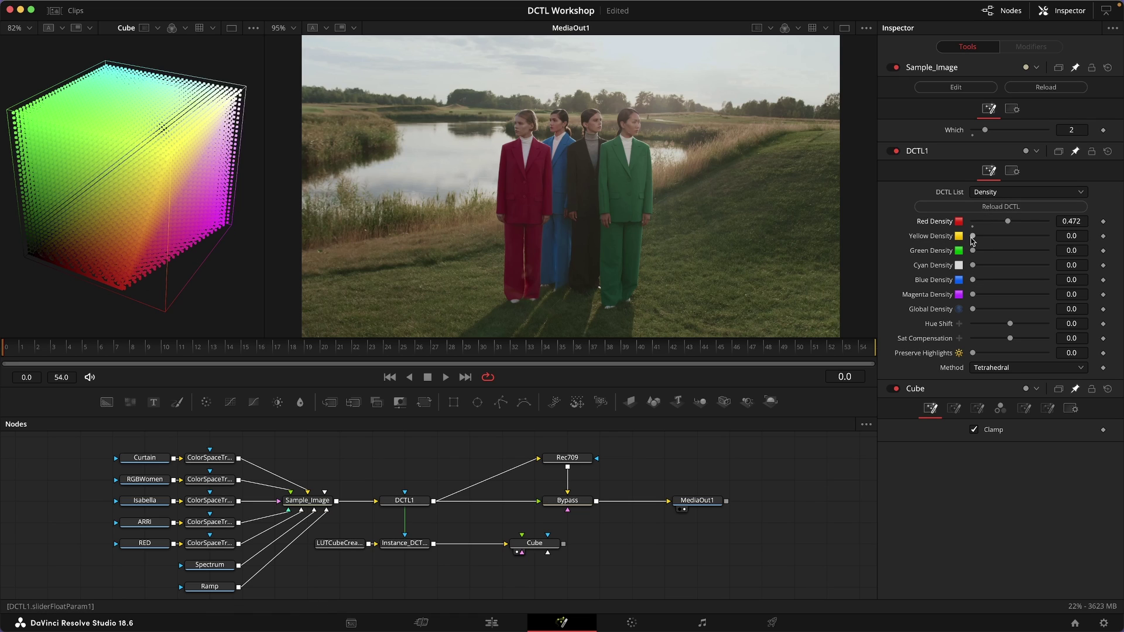
left_click_drag(972, 239, 992, 245)
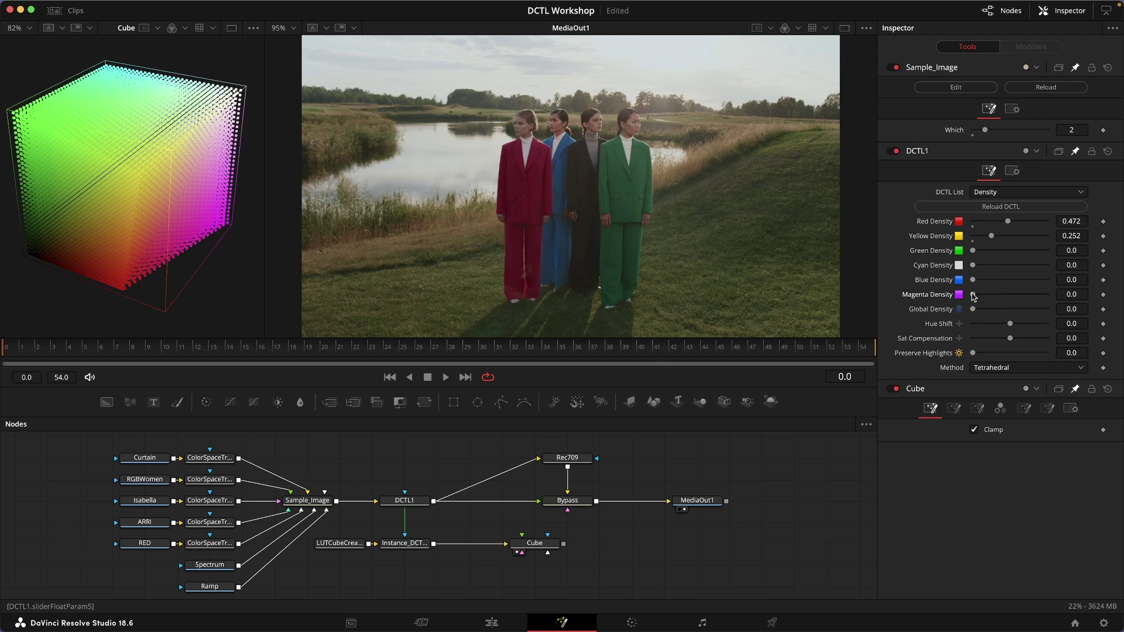
left_click_drag(973, 296, 982, 297)
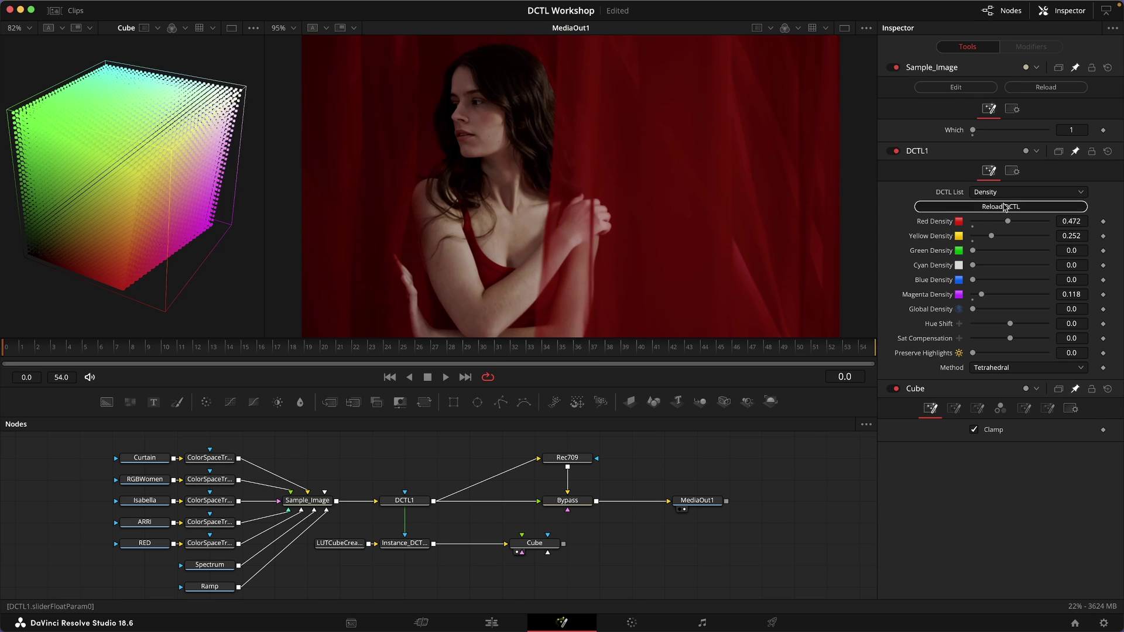
Reload the DCTL on Tetrahedral, then set Red Density 0.724 and Preserve Highlights 0.913 on the curtain
left_click(1001, 206)
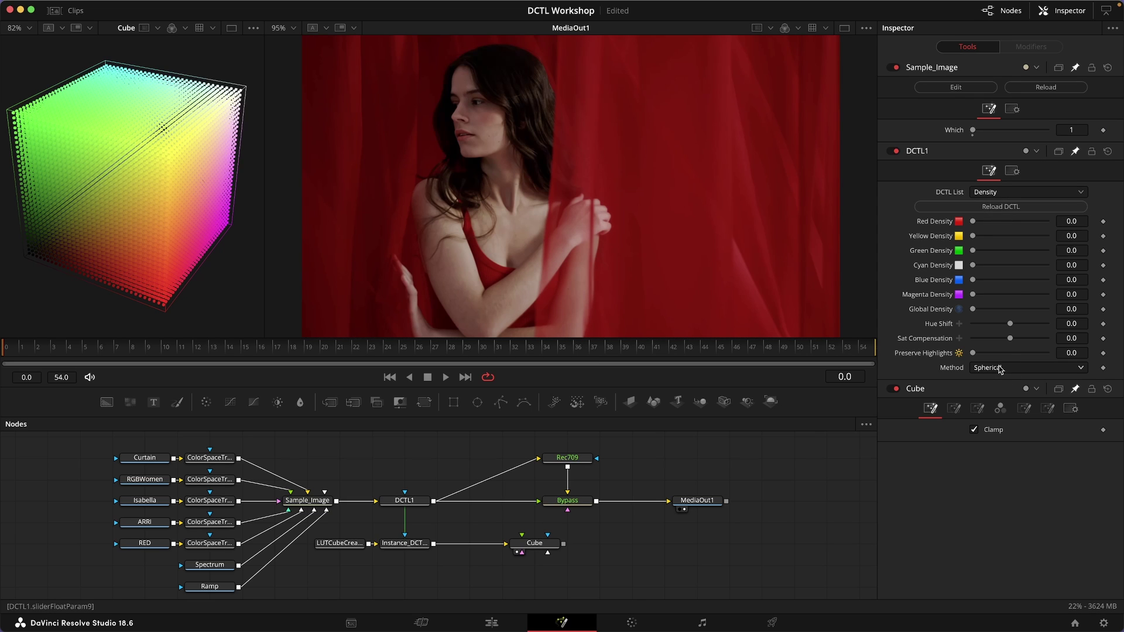
left_click(996, 368)
left_click(991, 396)
left_click_drag(975, 224, 1031, 231)
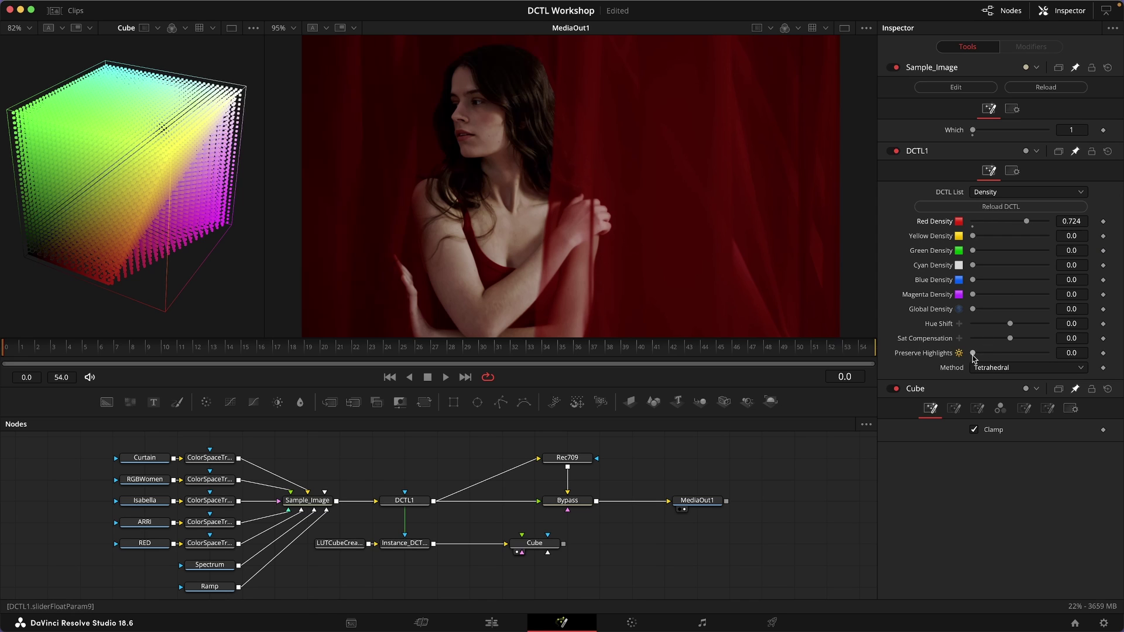
left_click_drag(974, 358, 1042, 367)
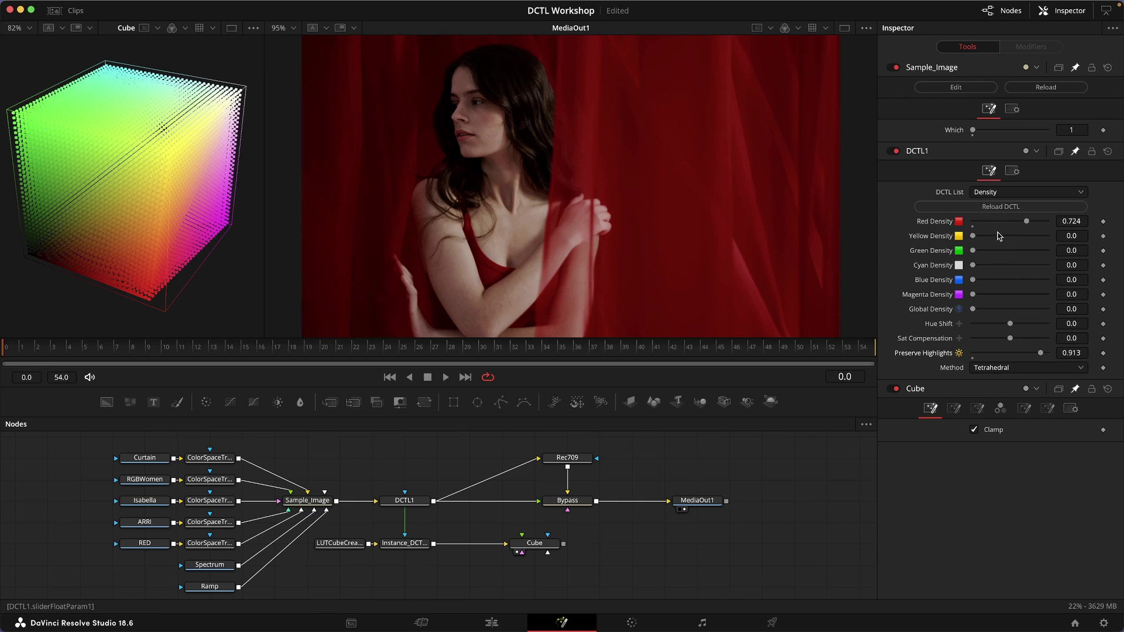
Reload the DCTL, set Red Density 0.787, and compare Tetrahedral before returning to Spherical
left_click(995, 206)
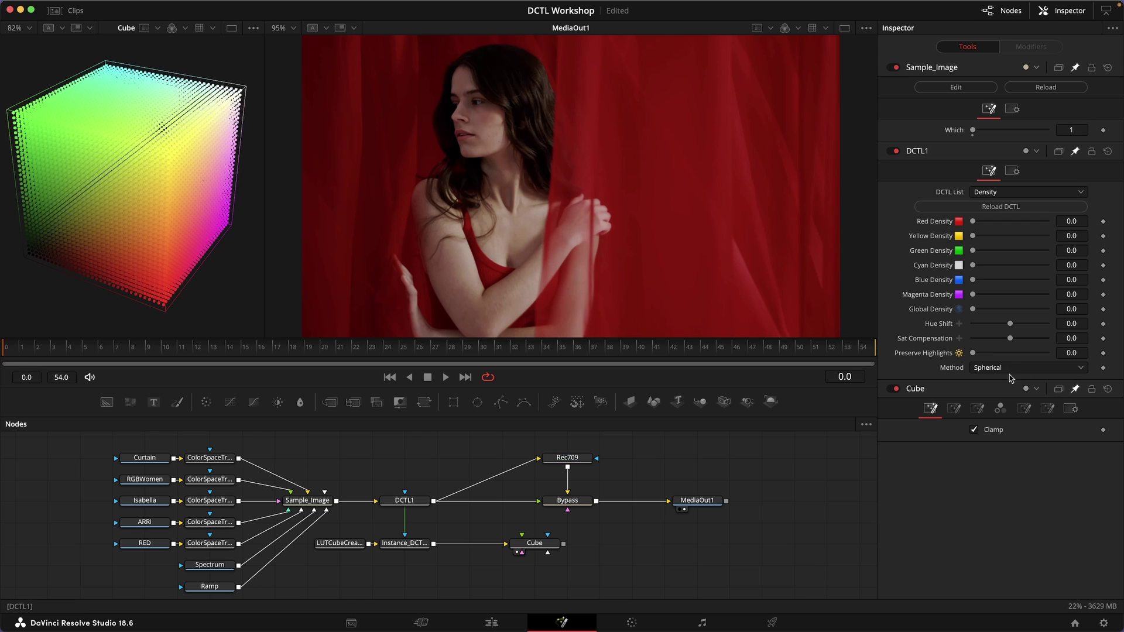
left_click_drag(973, 224, 1033, 230)
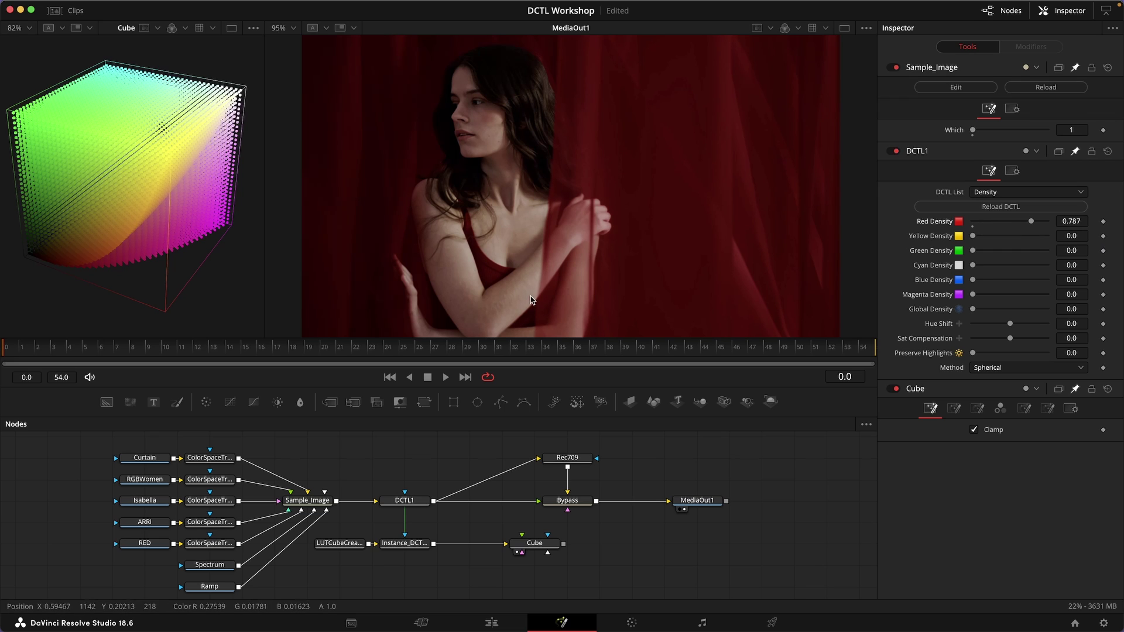
left_click(993, 367)
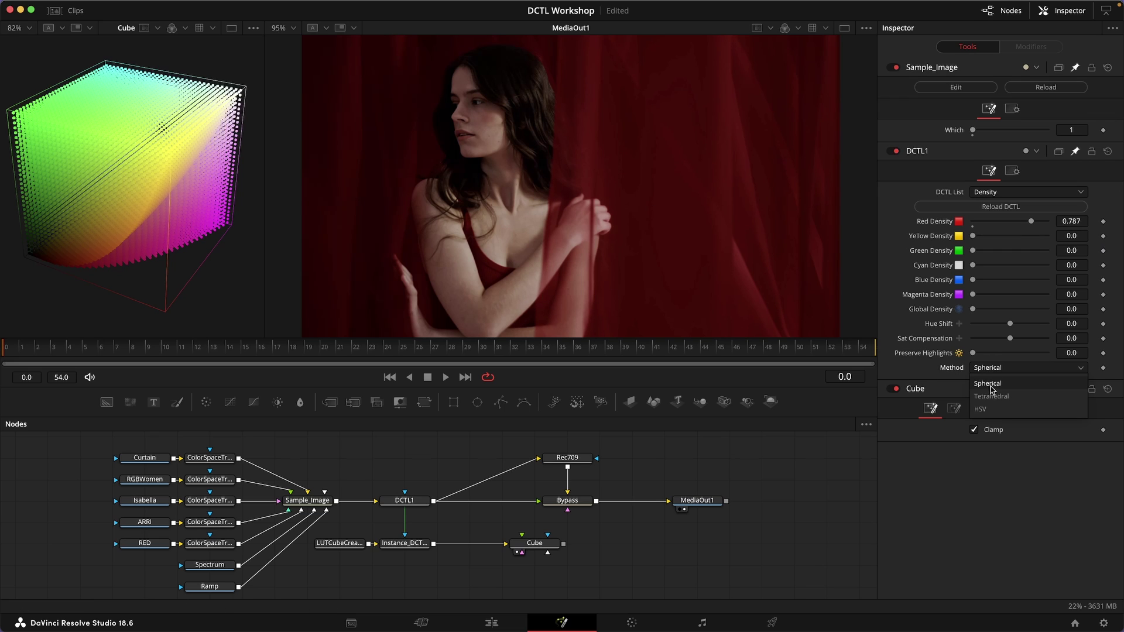
left_click(994, 393)
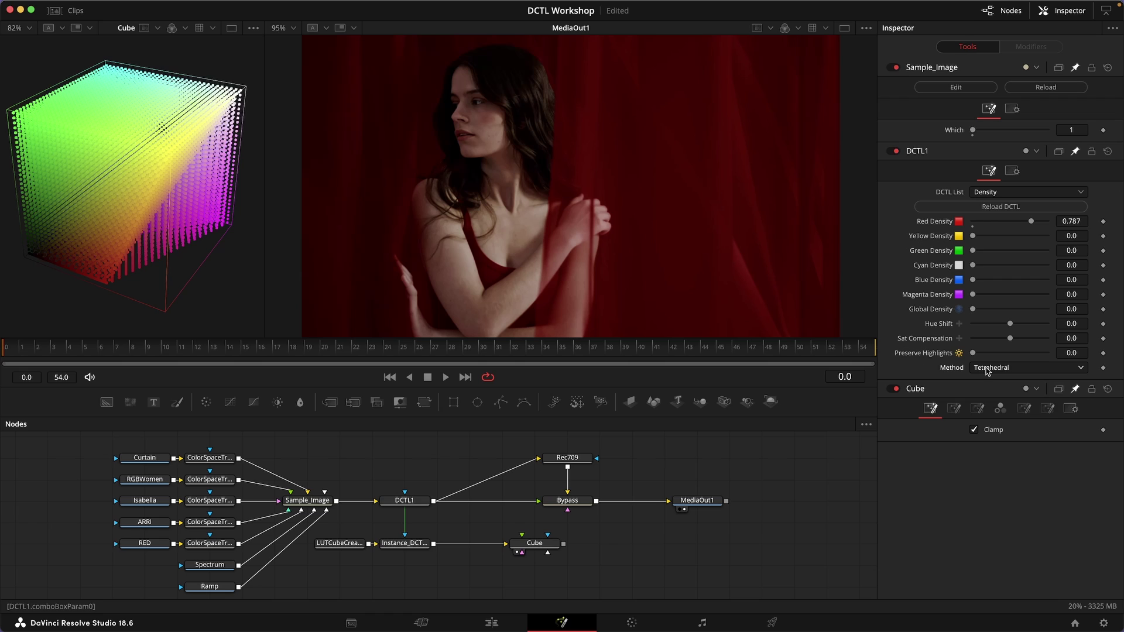
left_click(986, 369)
left_click(989, 386)
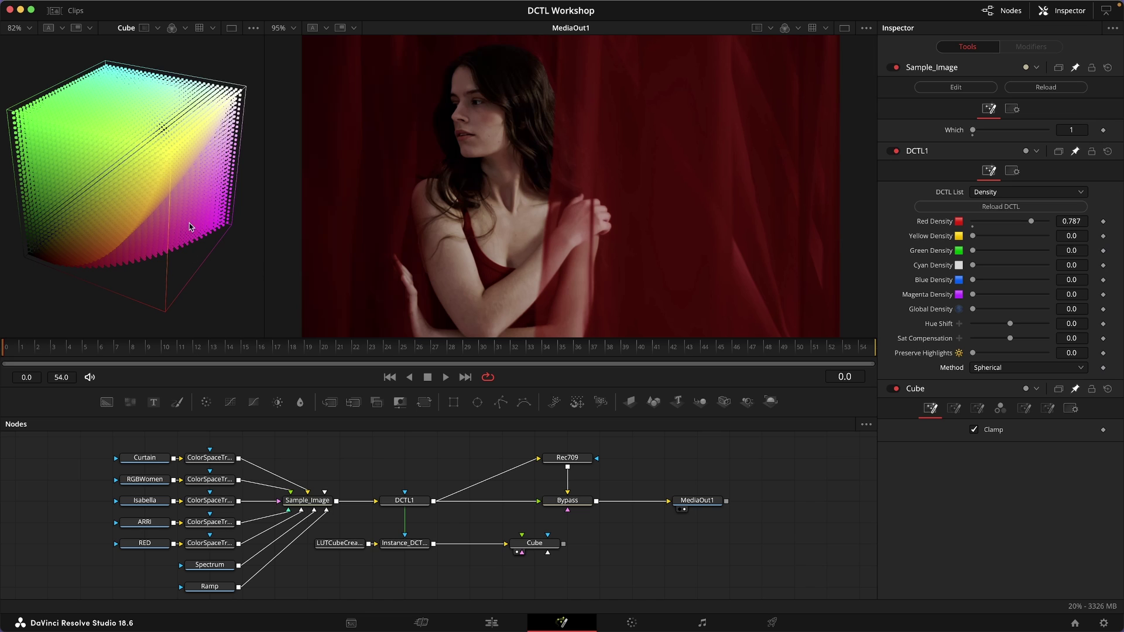
Orbit the RGB cube from several angles while settling Red Density at 0.732
left_click_drag(233, 250, 182, 231)
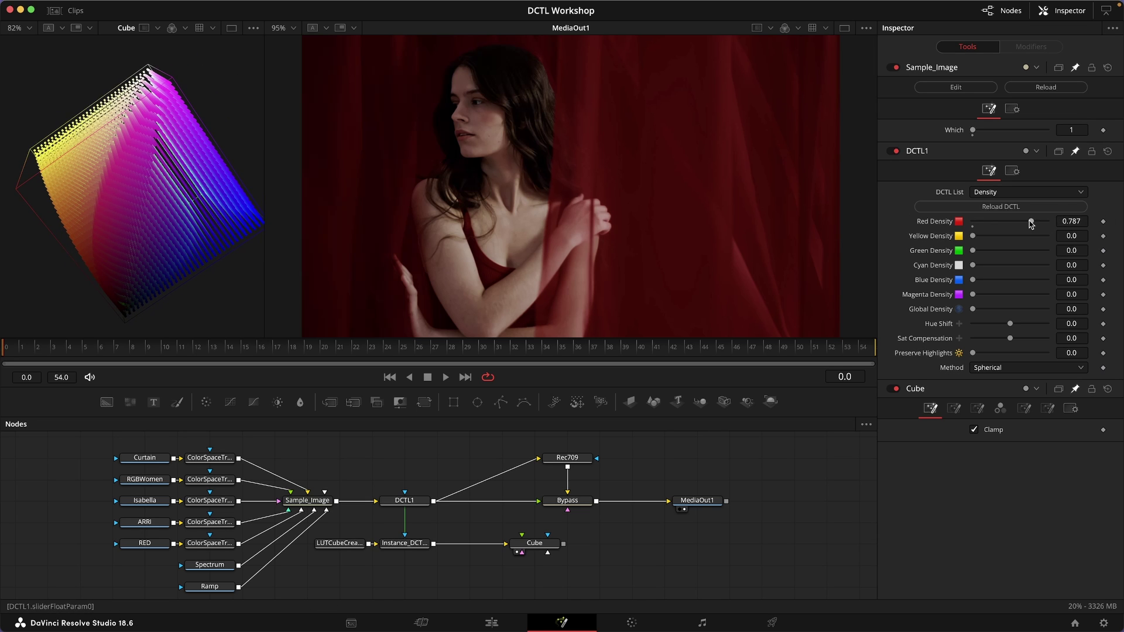
mouse_move(1031, 221)
left_mouse_down()
mouse_move(976, 223)
mouse_move(1027, 223)
left_mouse_up()
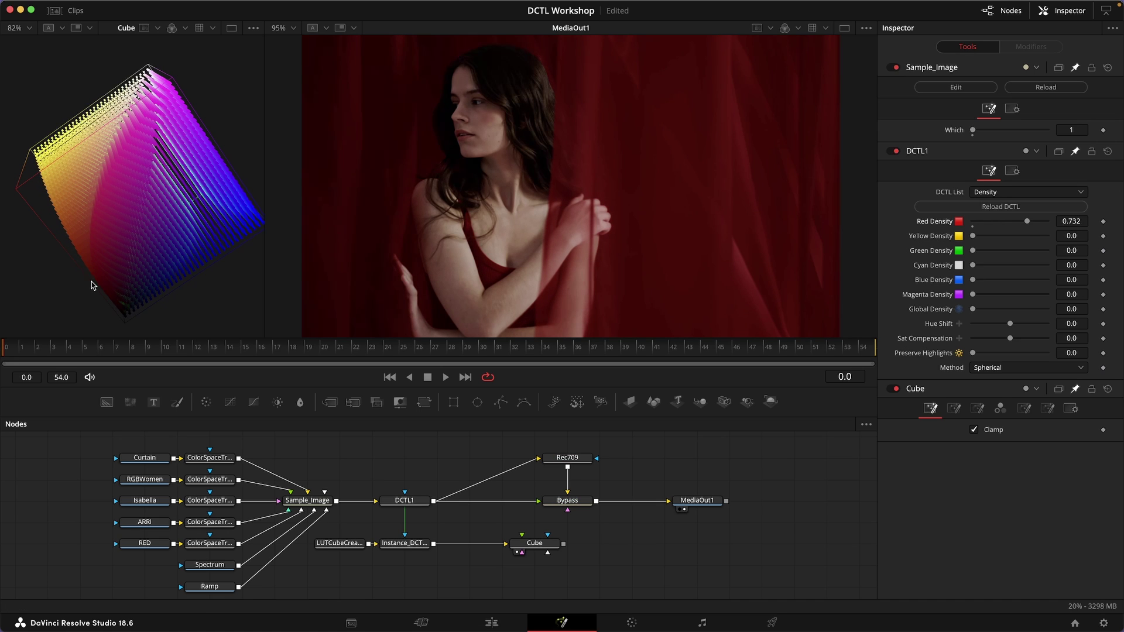
left_click_drag(93, 284, 212, 235)
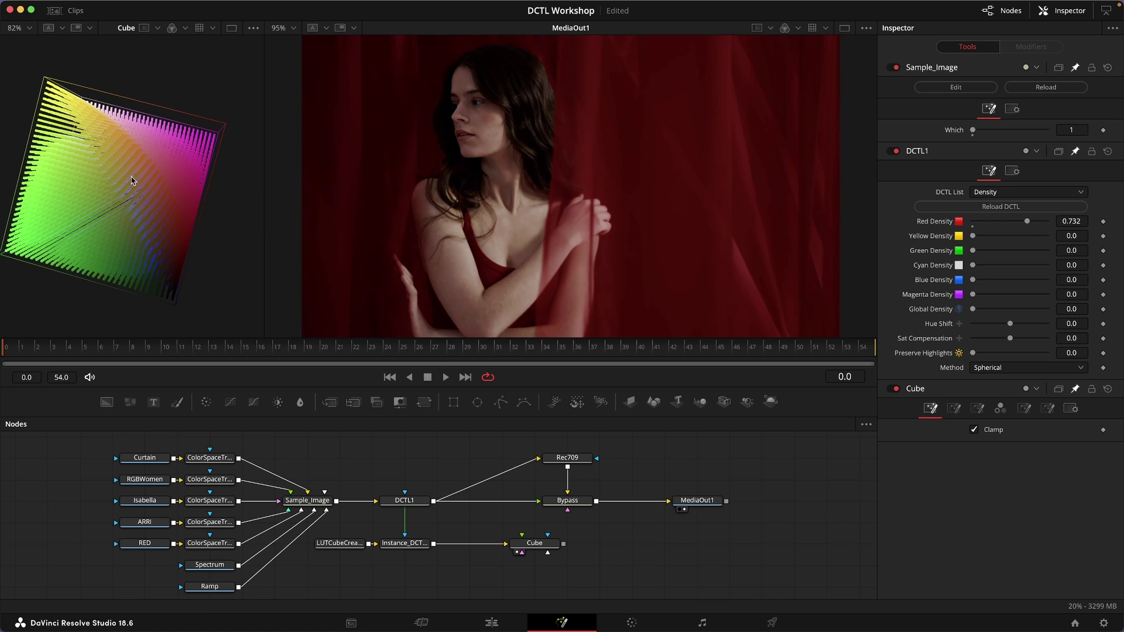
left_click_drag(132, 179, 189, 250)
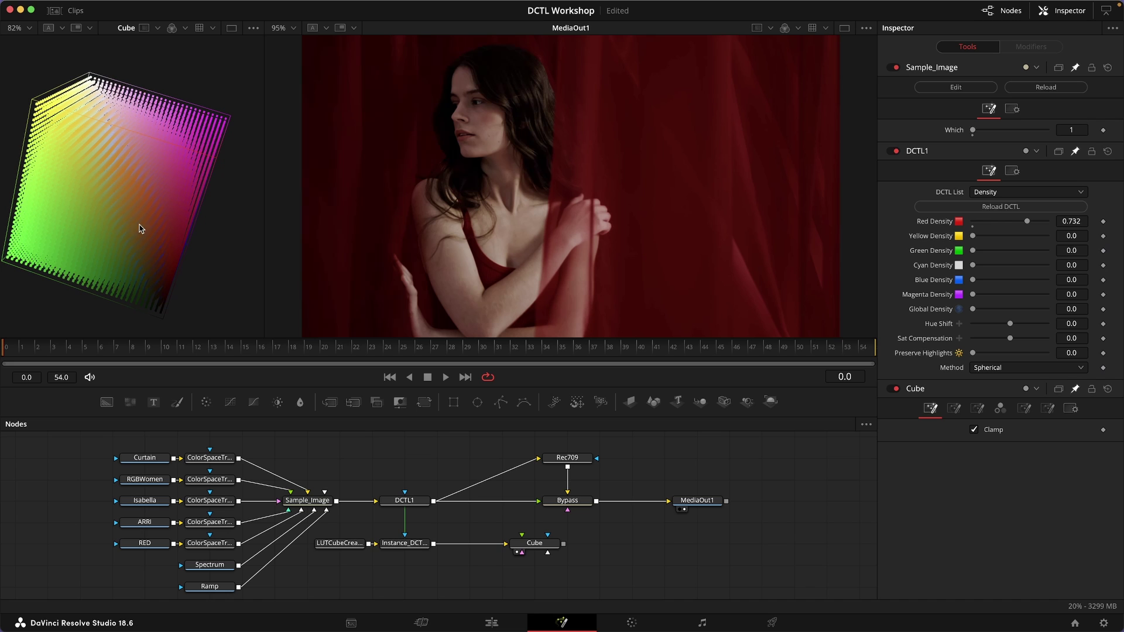
left_click_drag(185, 302, 81, 223)
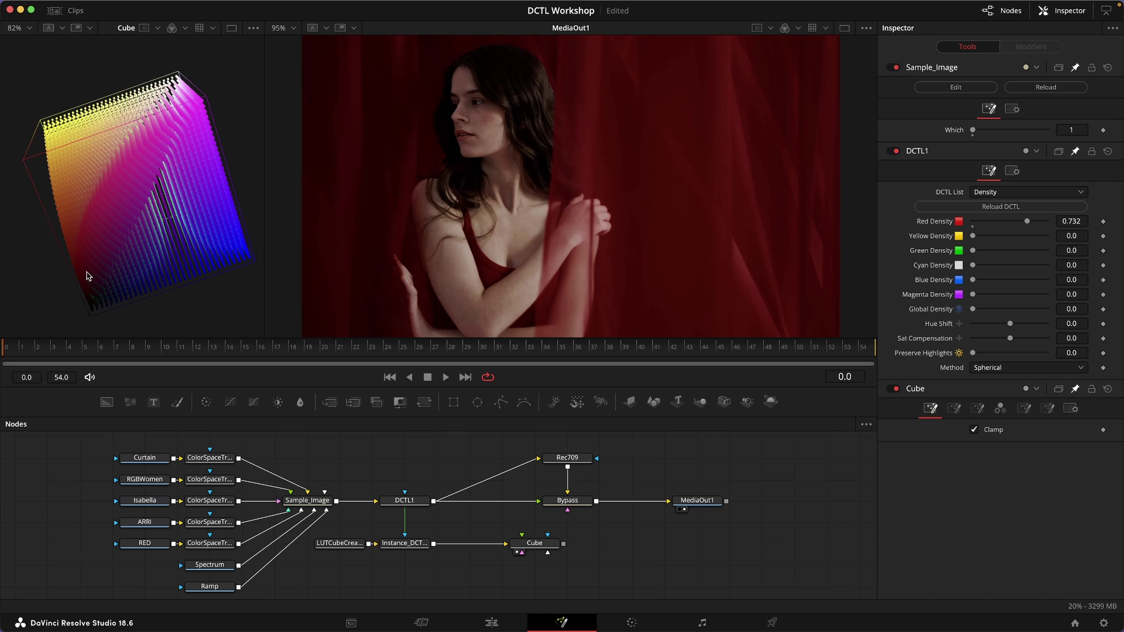
left_click_drag(87, 276, 207, 273)
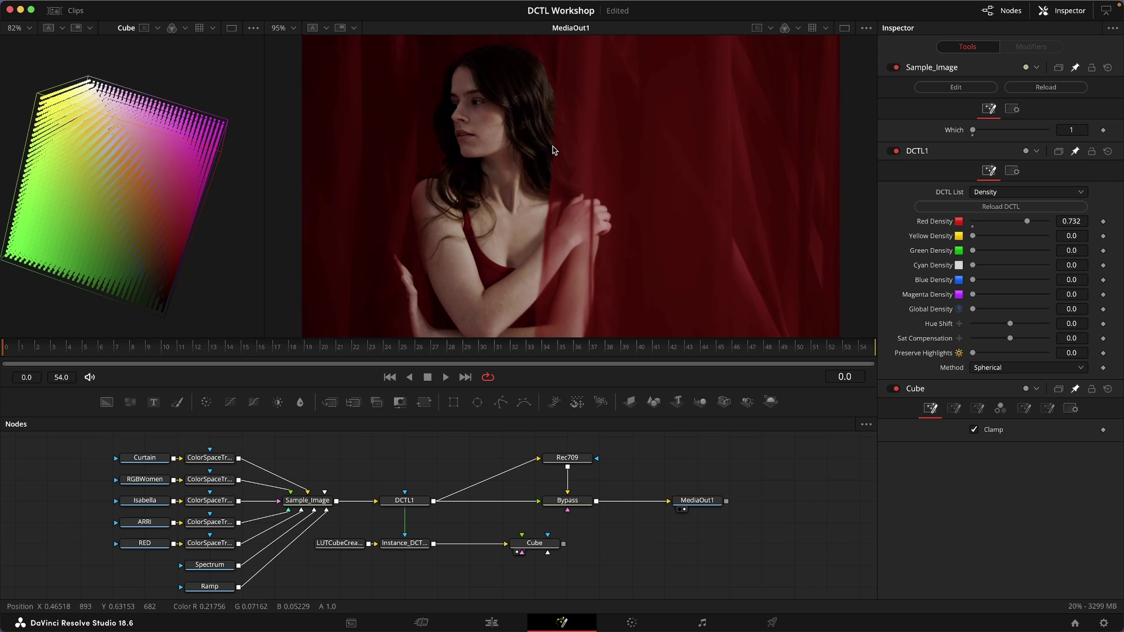
mouse_move(201, 285)
left_mouse_down()
mouse_move(105, 289)
mouse_move(86, 222)
mouse_move(188, 272)
left_mouse_up()
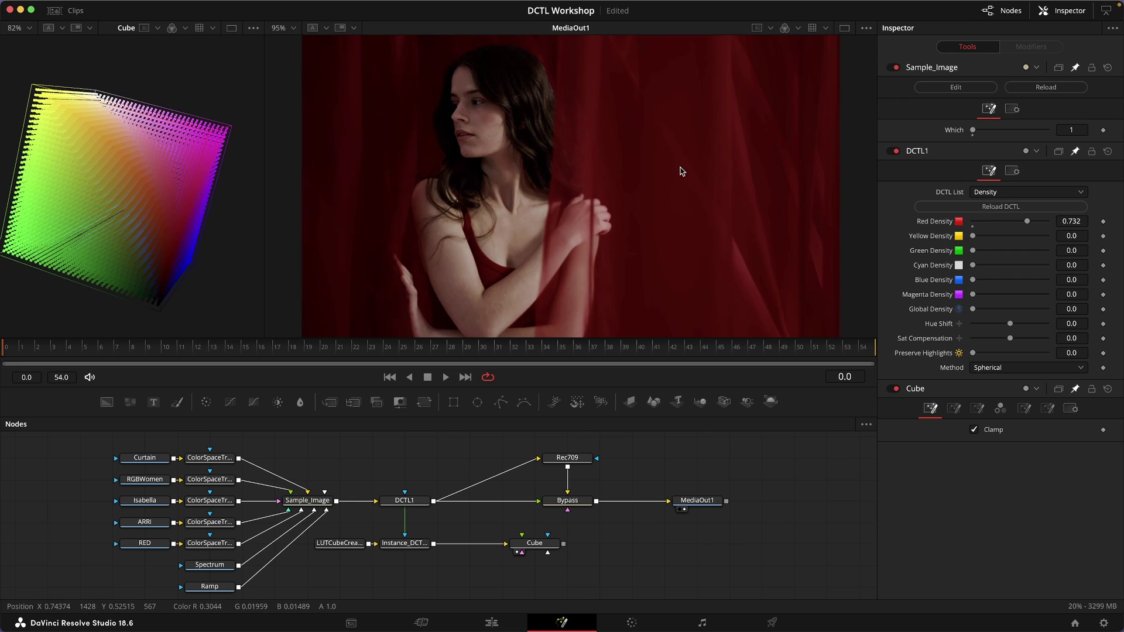
Compare Tetrahedral with Spherical, set Sat Compensation 0.6, and switch the sample to image 3
left_click(987, 368)
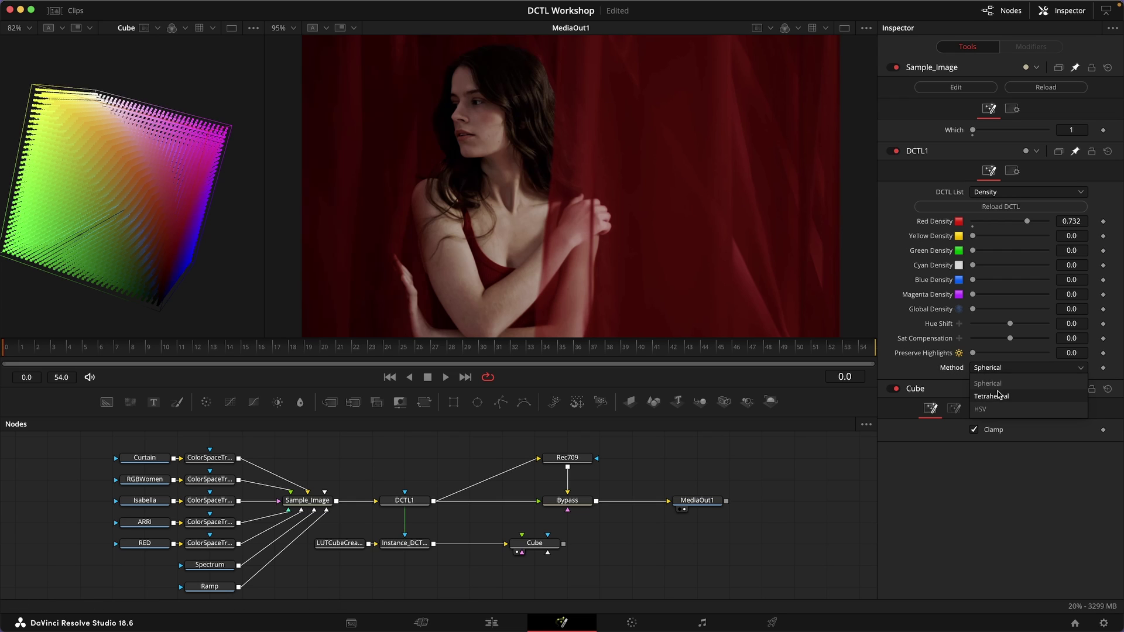
left_click(993, 397)
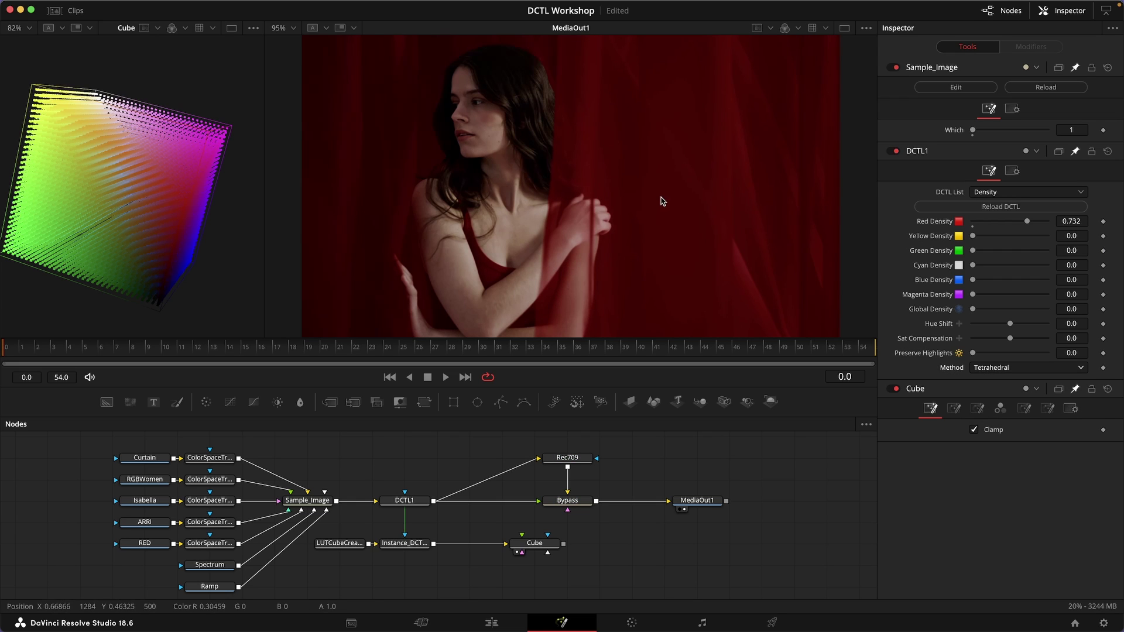
left_click(1002, 373)
left_click(995, 383)
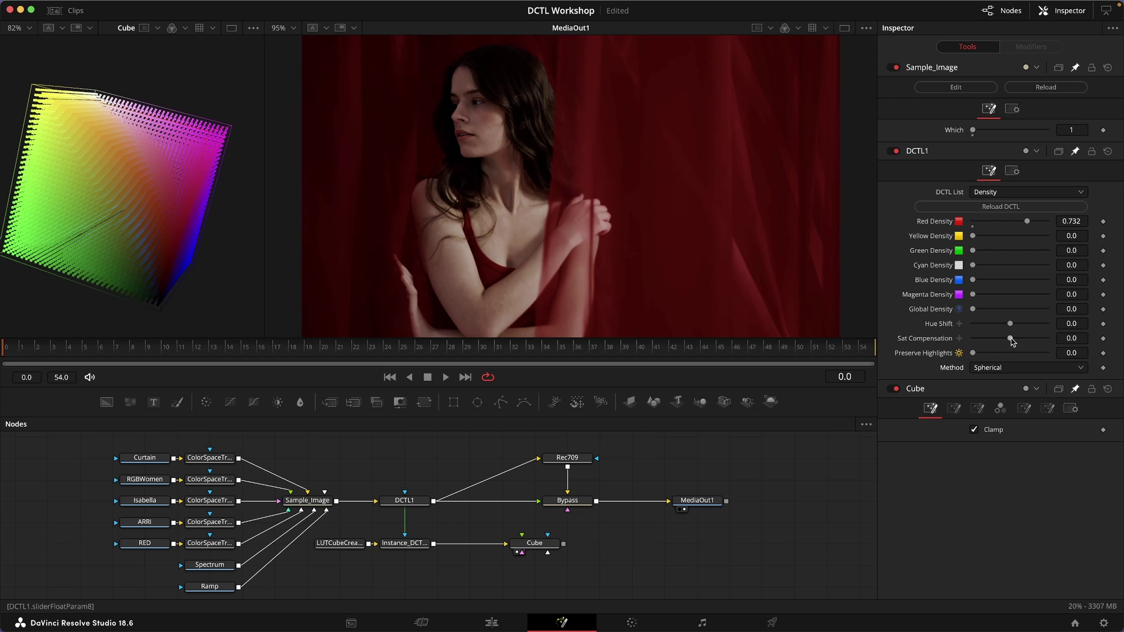
left_click_drag(1010, 341, 1031, 349)
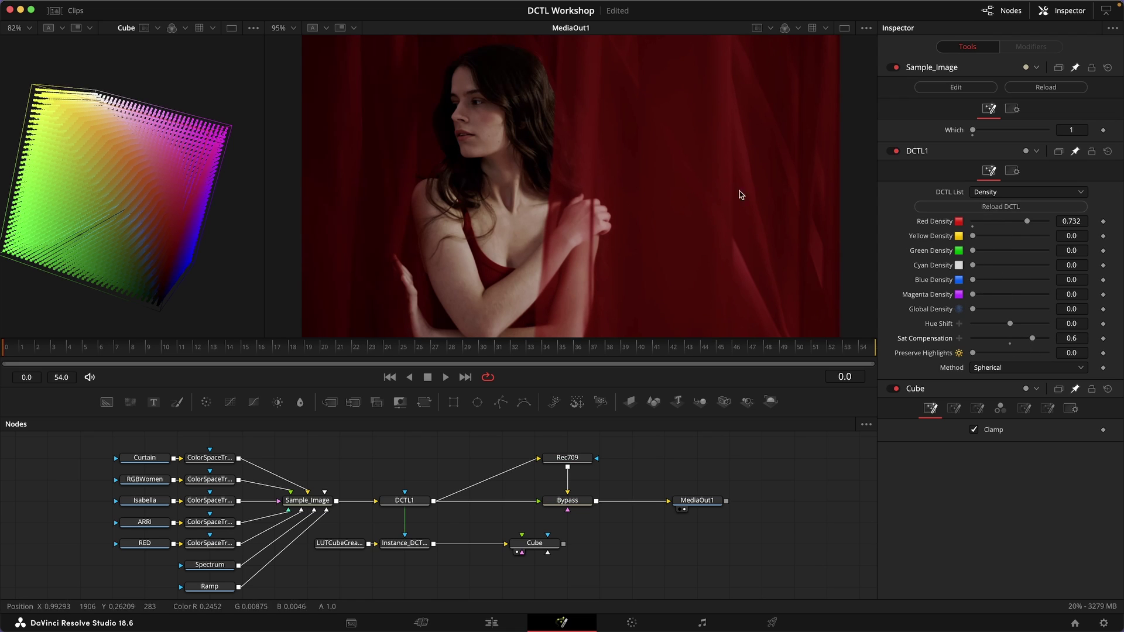
left_click_drag(975, 131, 1001, 132)
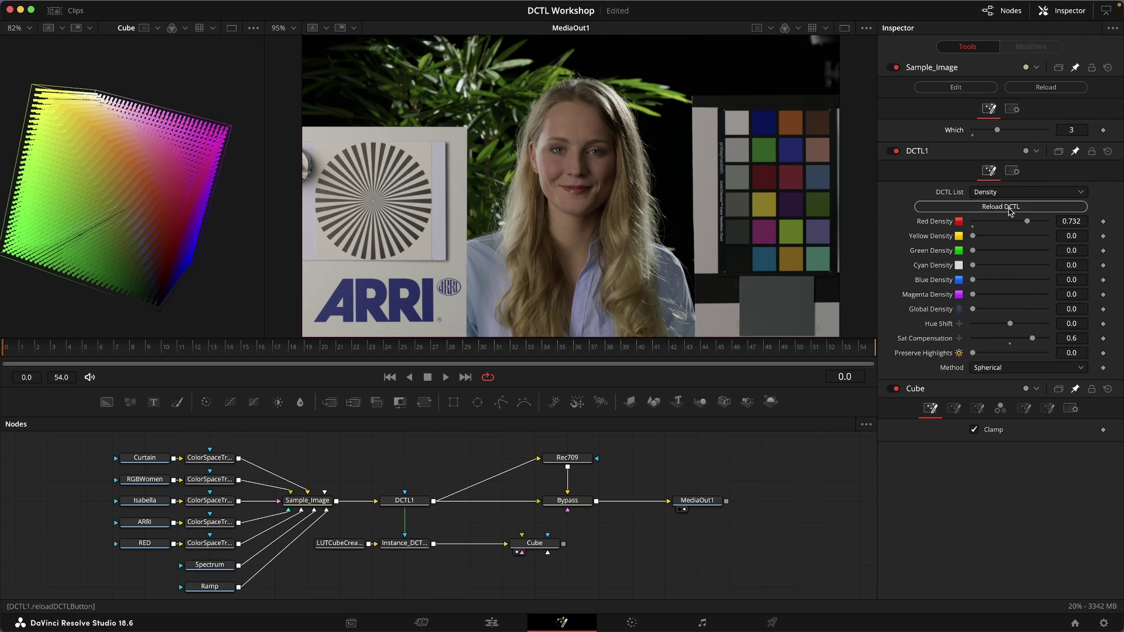
Reload the DCTL, set Yellow Density 0.795, and sweep Sat Compensation up to 1.0
left_click(989, 207)
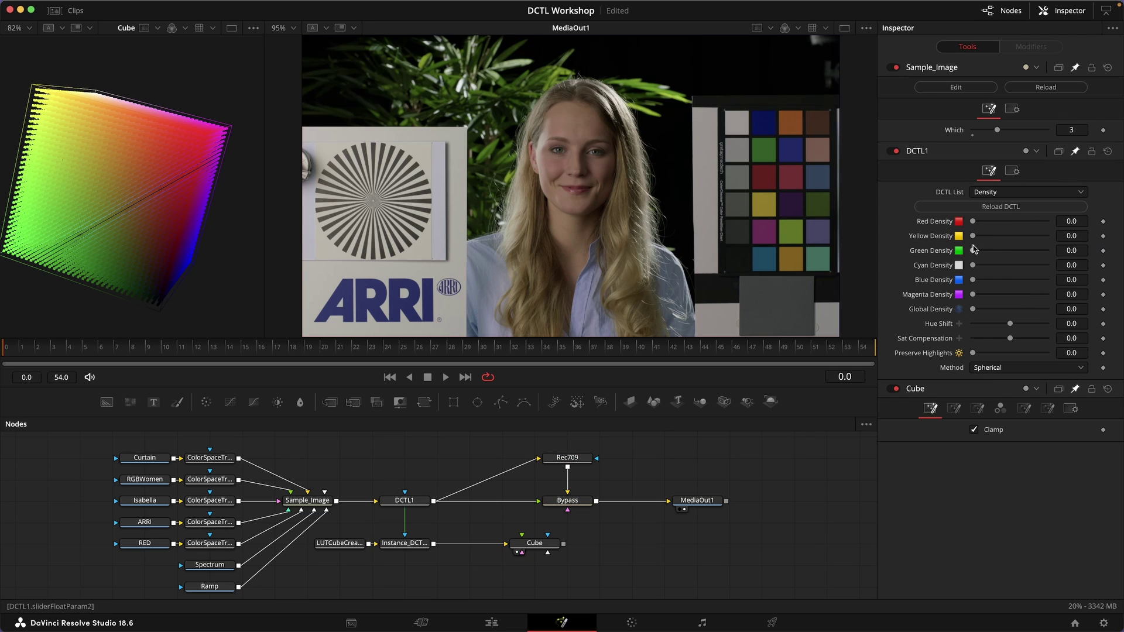
left_click_drag(972, 237, 1027, 237)
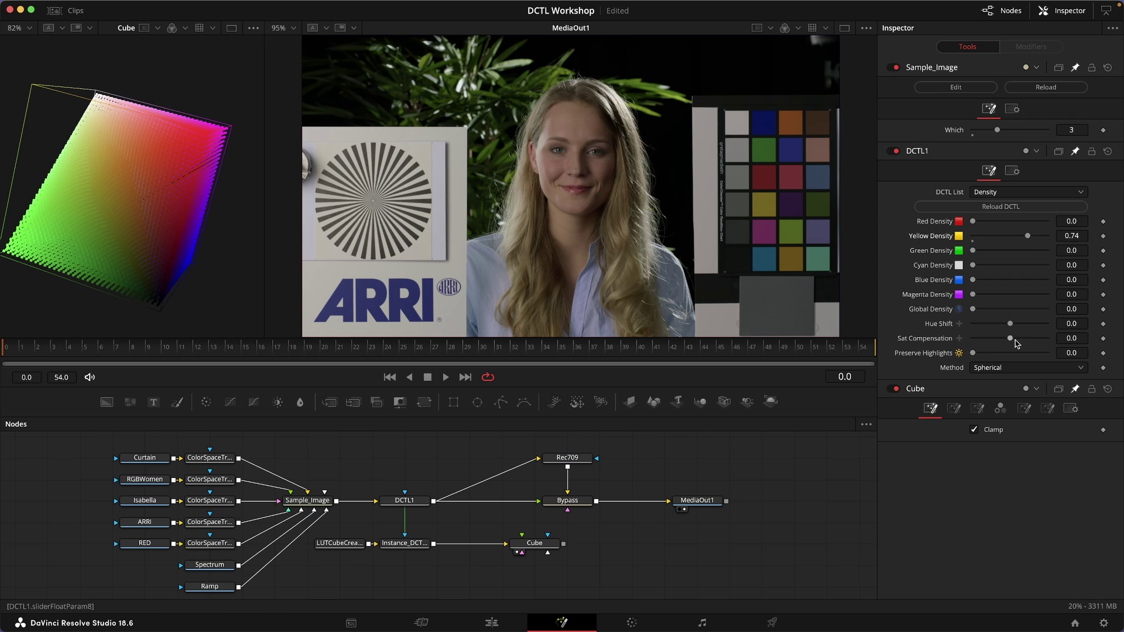
left_click_drag(1010, 343, 1066, 340)
left_click_drag(1026, 240, 1033, 237)
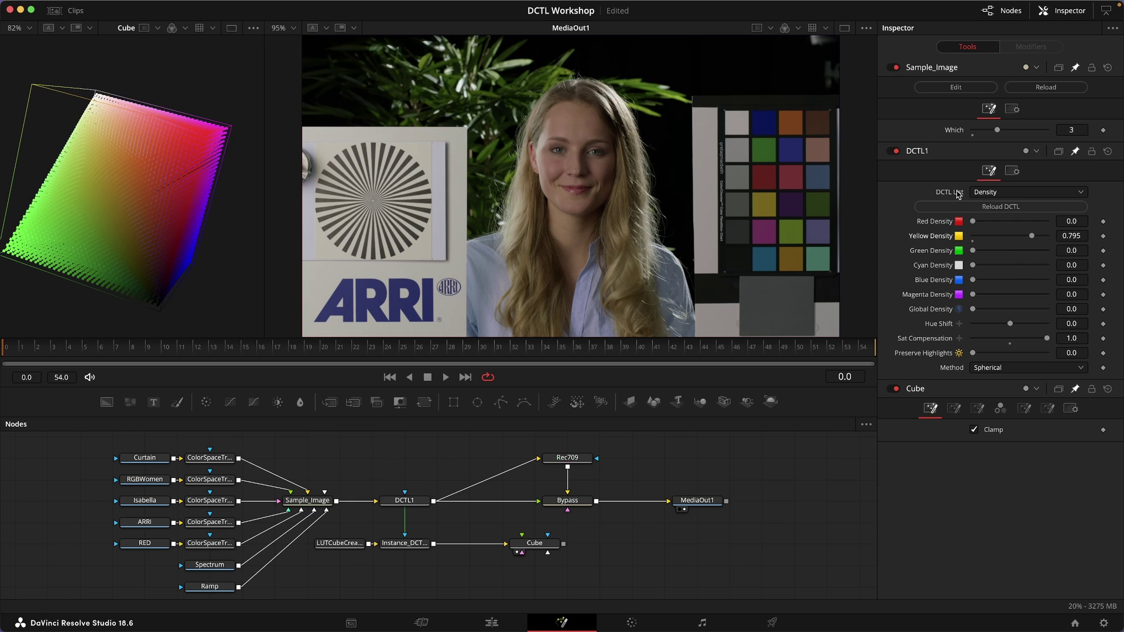
left_click_drag(1047, 342, 1110, 338)
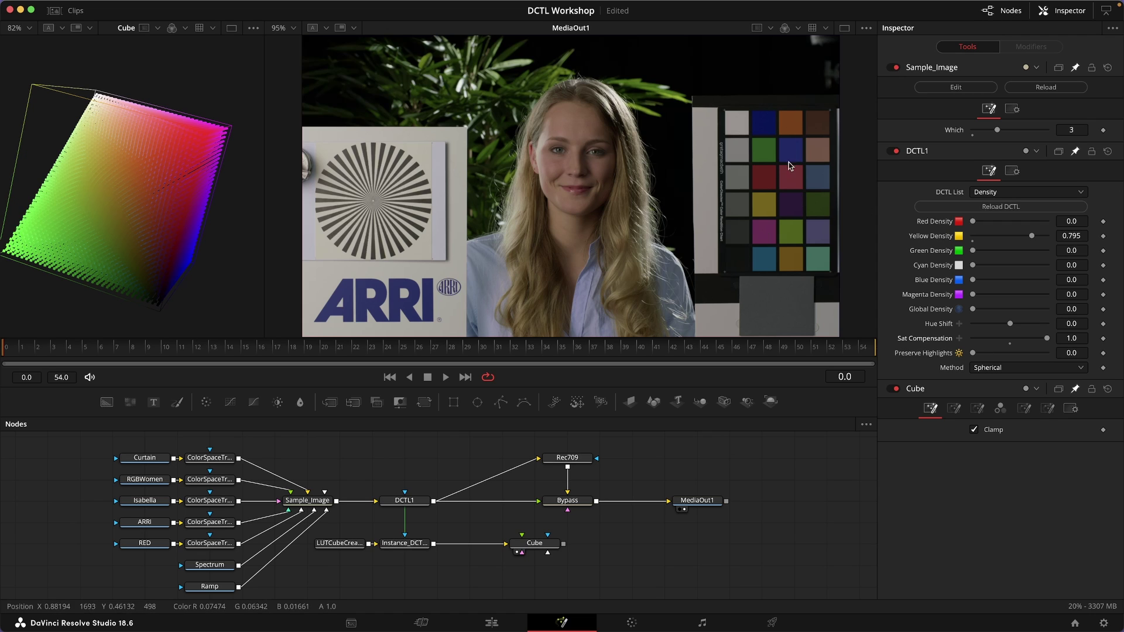
Save, reload the DCTL, preview Global Density 0.717, then reload to zero everything
key("super+s")
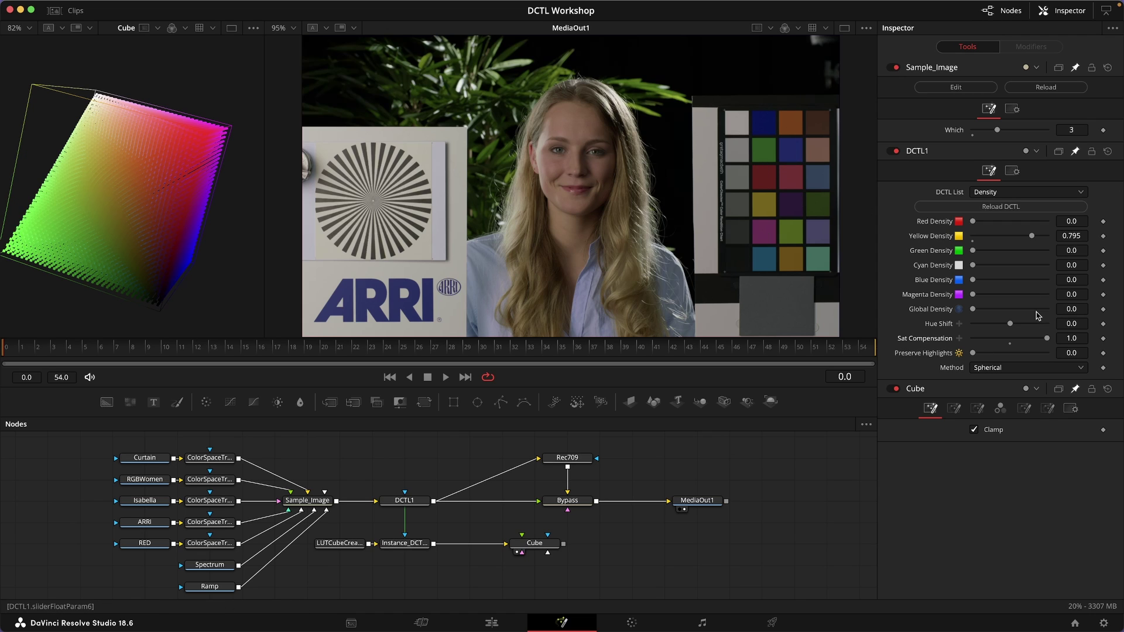
left_click(1003, 207)
left_click_drag(973, 311, 1114, 335)
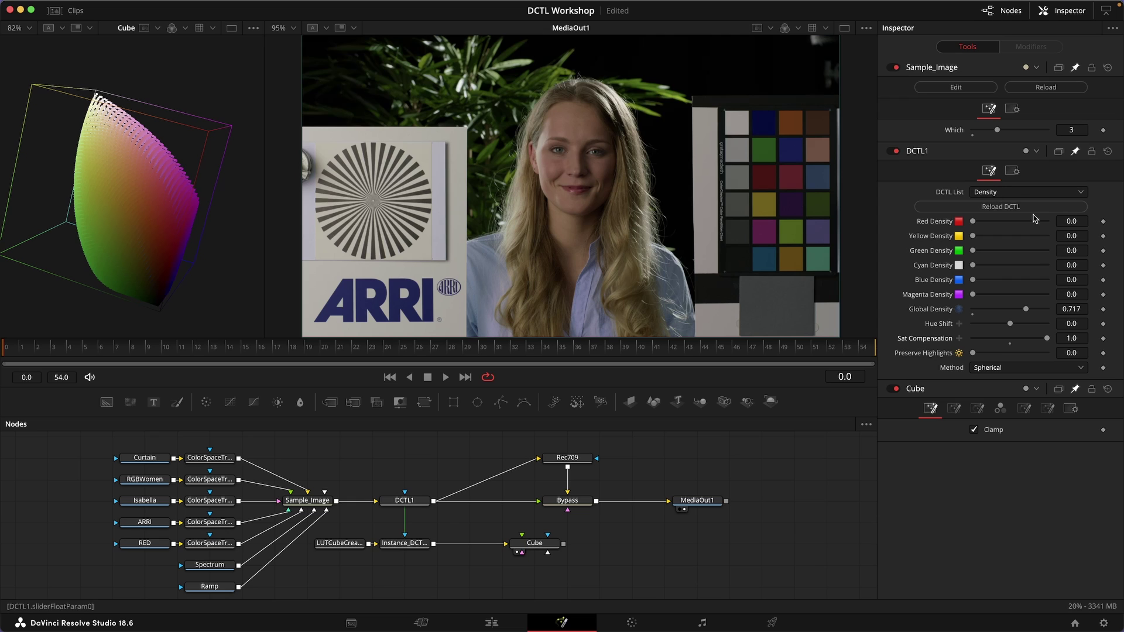
left_click(989, 207)
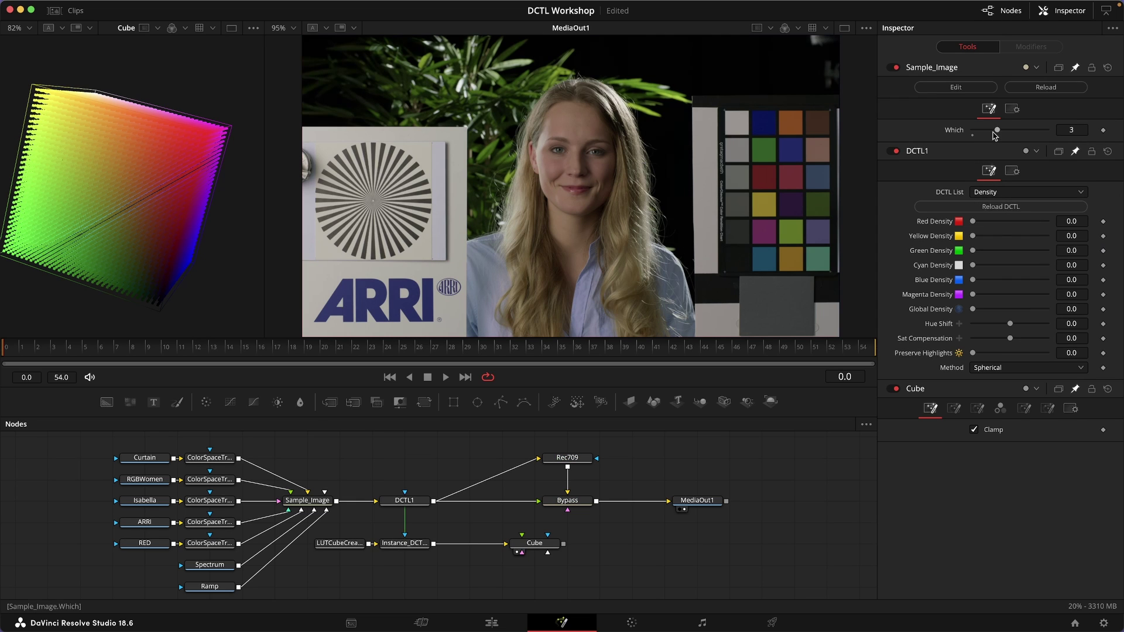
Set the sample to image 1, test Red Density 0.646 on Tetrahedral with negative Sat Compensation, then reload
left_click_drag(997, 130, 972, 130)
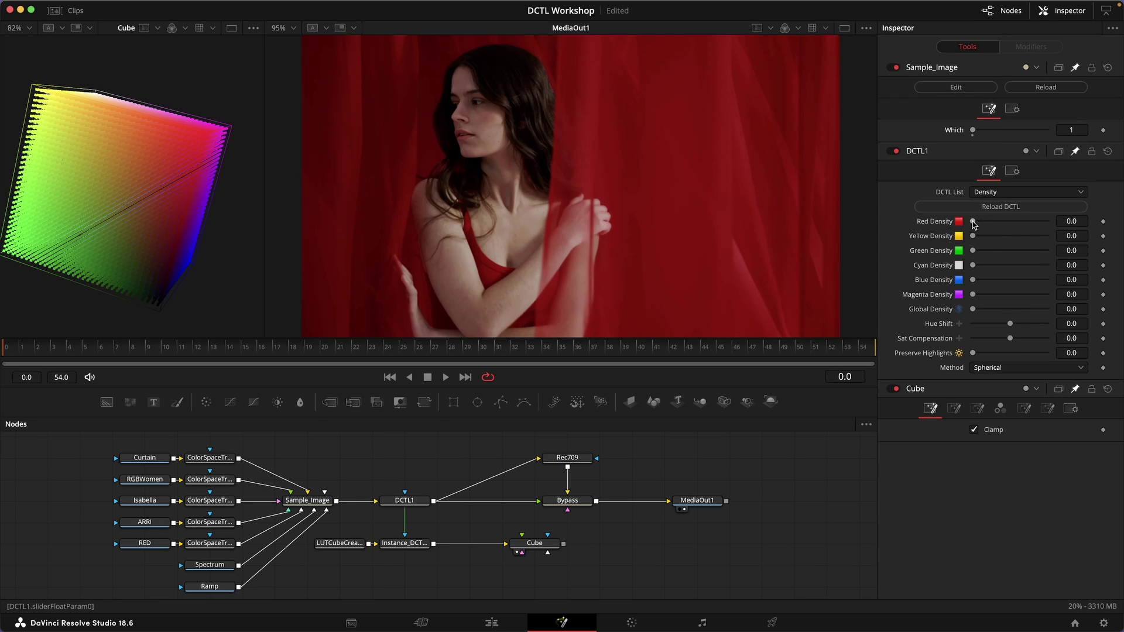
left_click_drag(973, 223, 1022, 231)
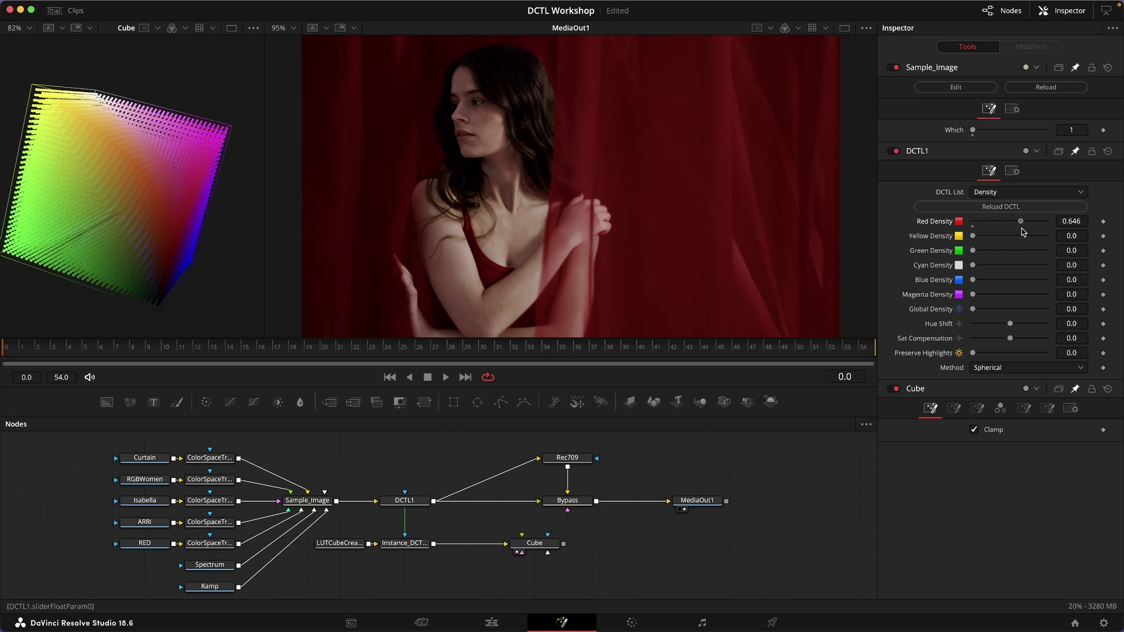
left_click(1005, 370)
left_click(998, 400)
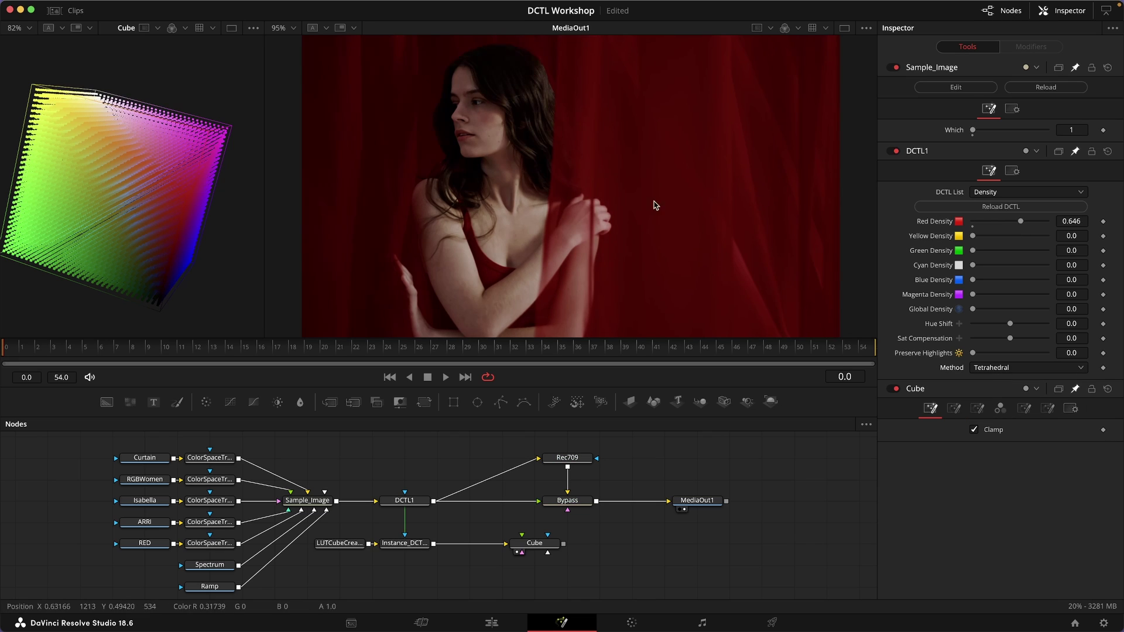
left_click_drag(1010, 338, 980, 343)
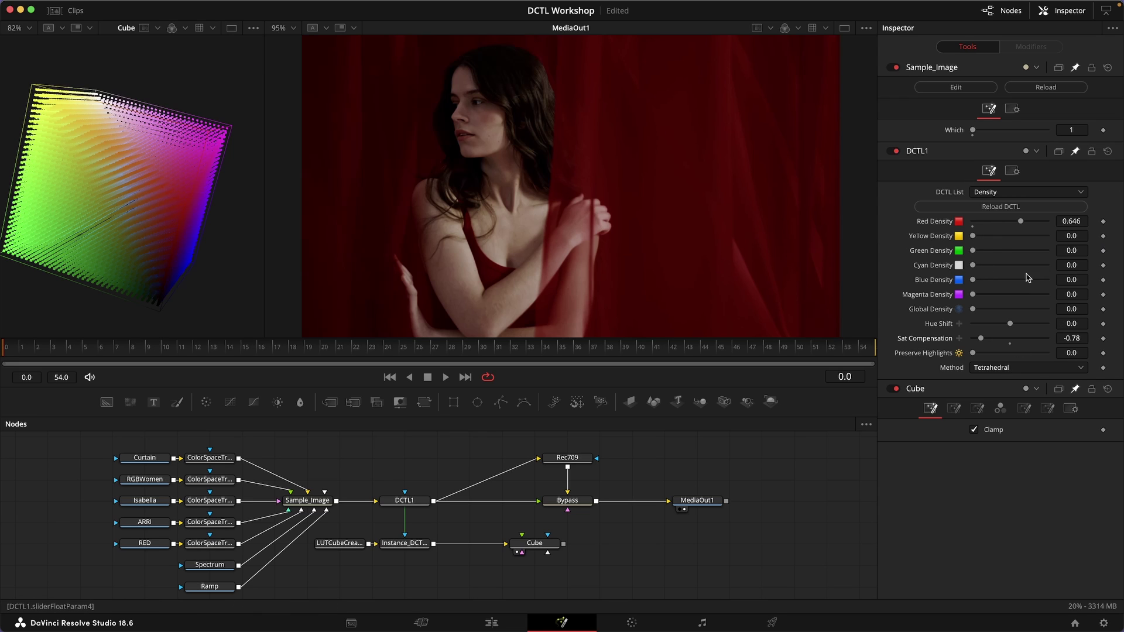
left_click(1002, 209)
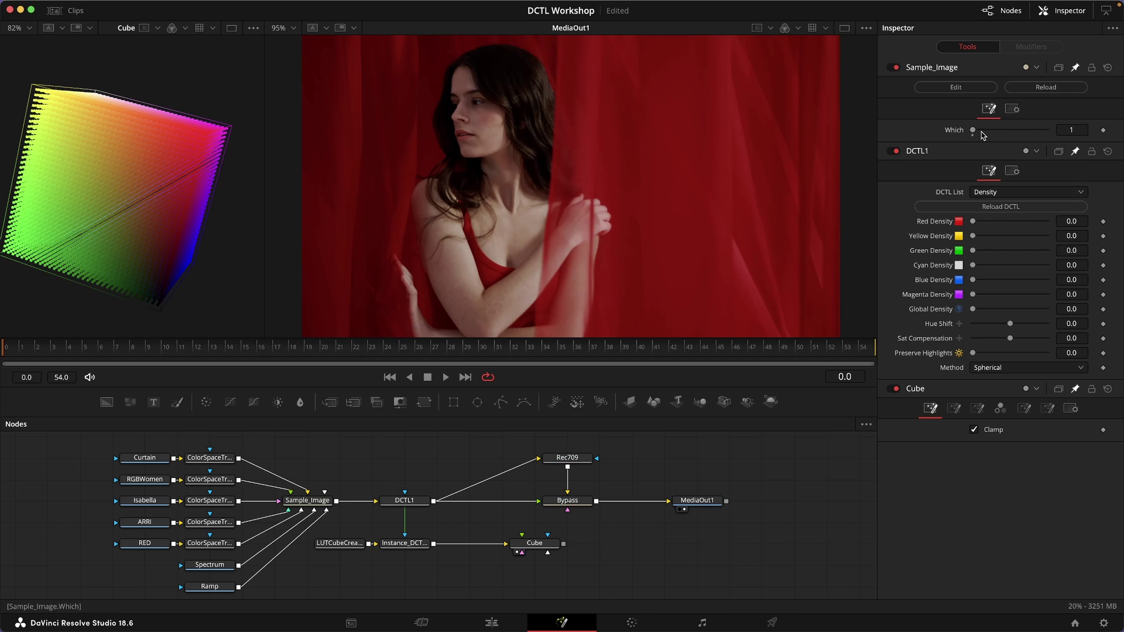
Switch the sample to the ARRI chart, try Green Density, then push Yellow Density to 1.0
left_click_drag(980, 131, 991, 133)
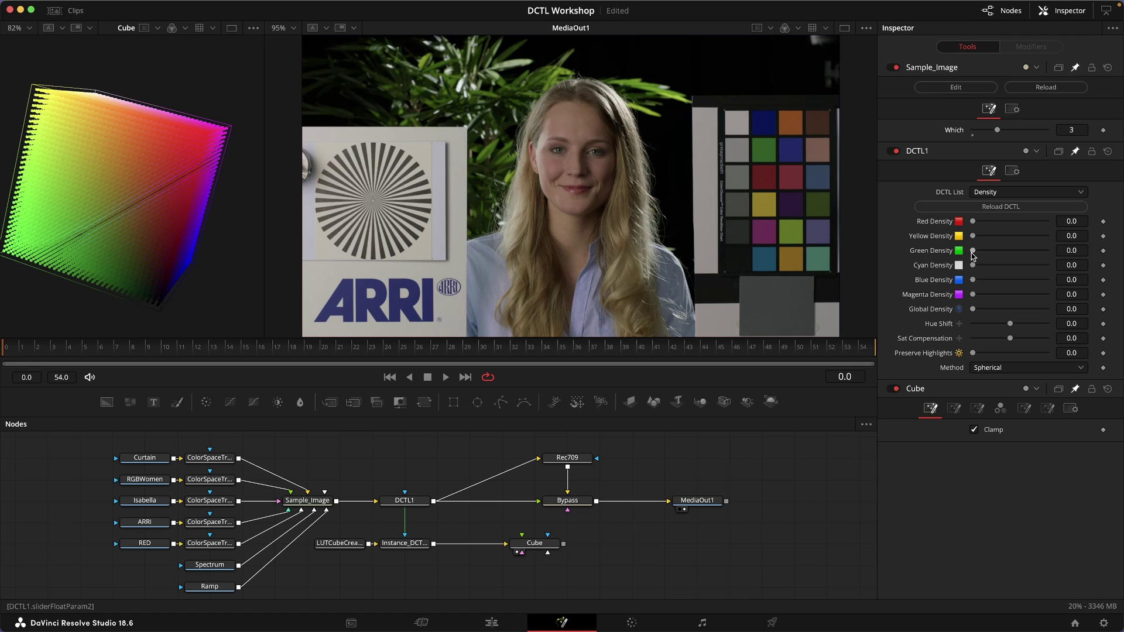
mouse_move(973, 252)
left_mouse_down()
mouse_move(1083, 258)
mouse_move(972, 252)
left_mouse_up()
left_click_drag(981, 239, 1122, 244)
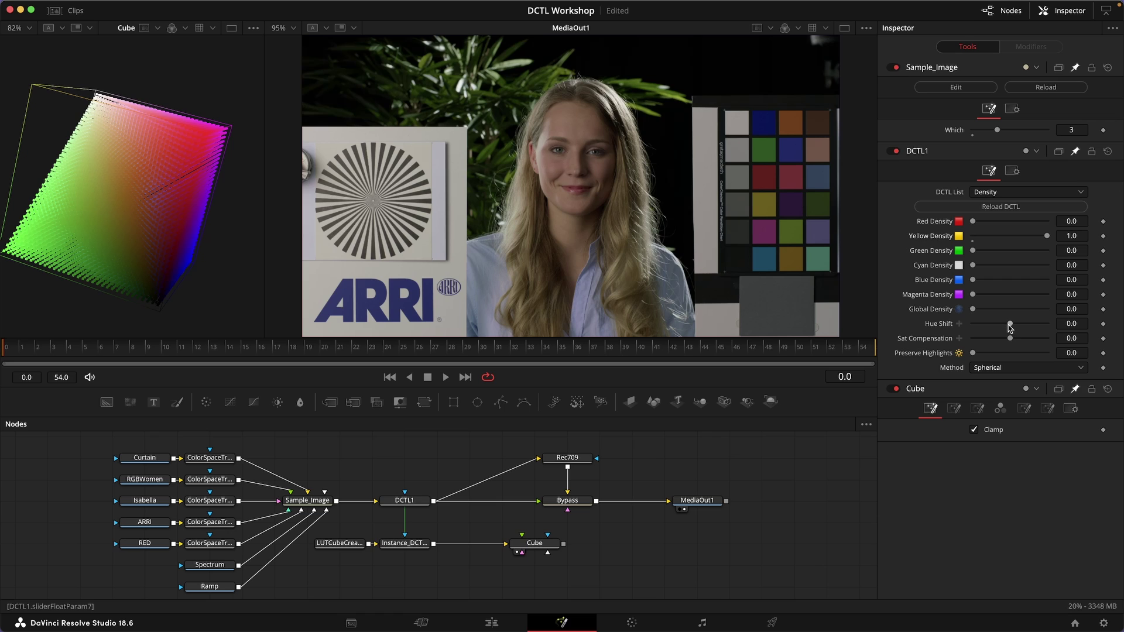
Swap Yellow Density for Green Density 1.0 and bring Hue Shift to 0.56 under Spherical
left_click_drag(1010, 326, 1044, 328)
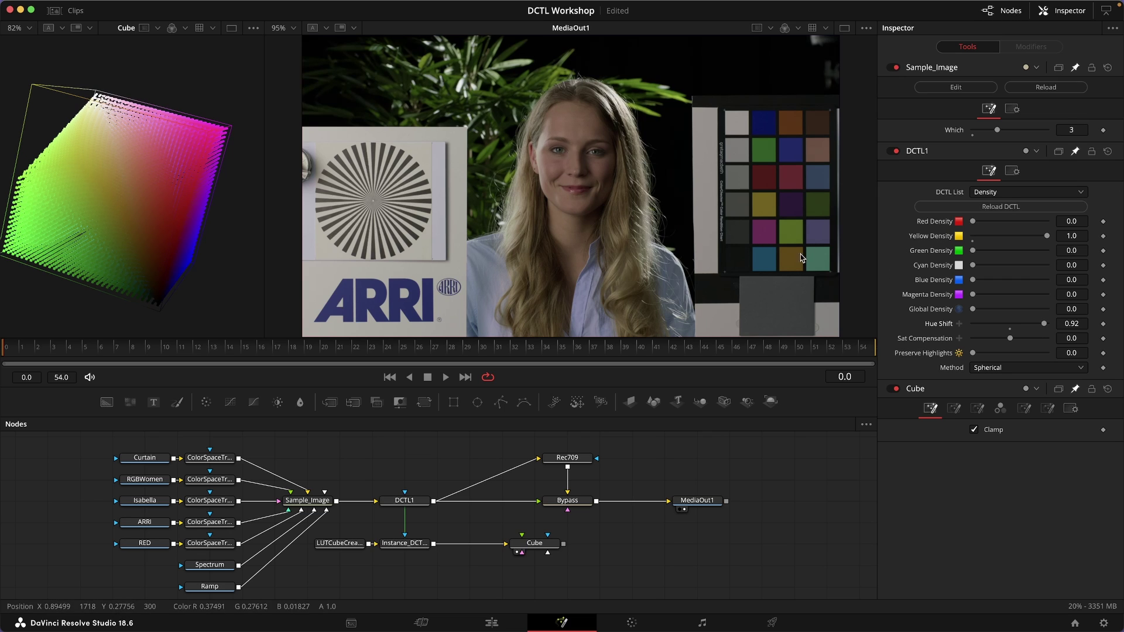
left_click_drag(1043, 241, 1014, 260)
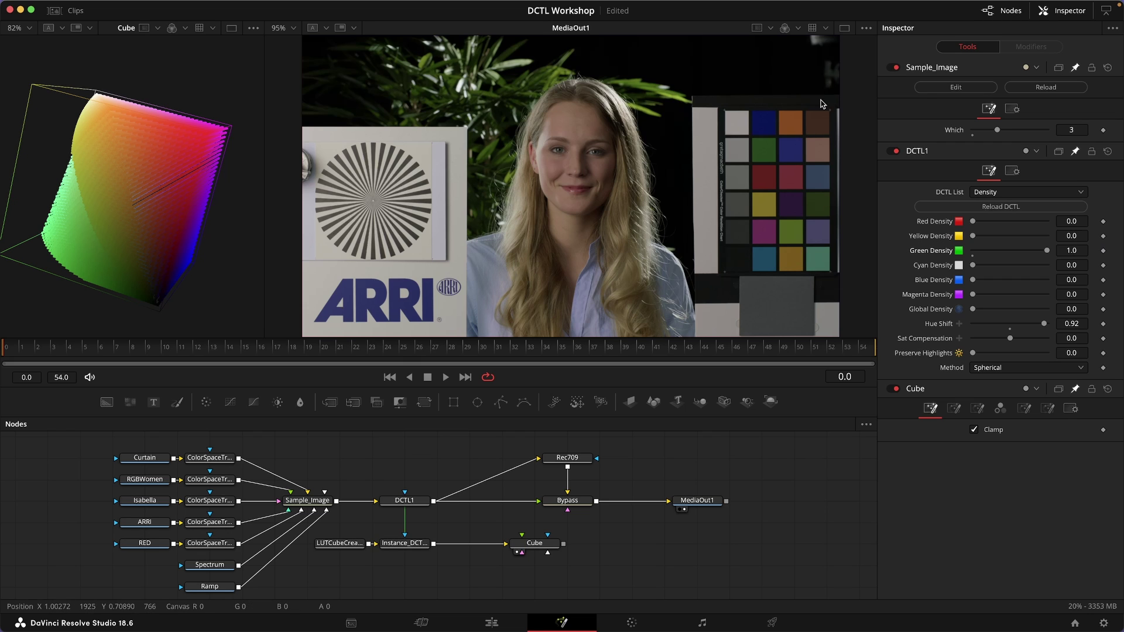
left_click_drag(145, 229, 181, 259)
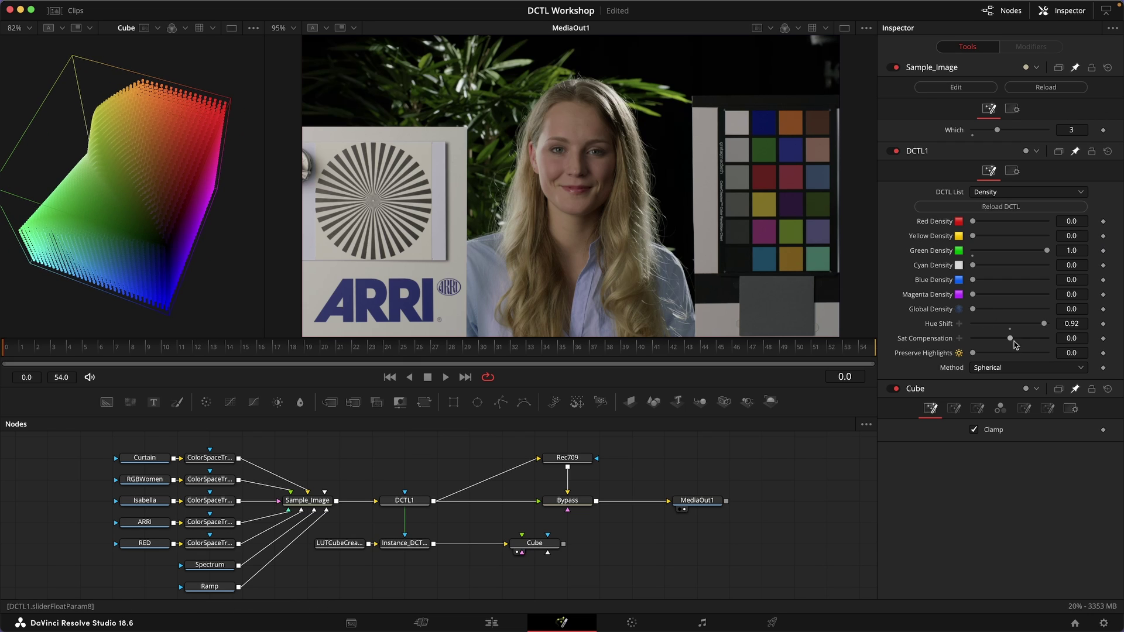
mouse_move(1036, 328)
left_mouse_down()
mouse_move(970, 331)
mouse_move(1031, 326)
left_mouse_up()
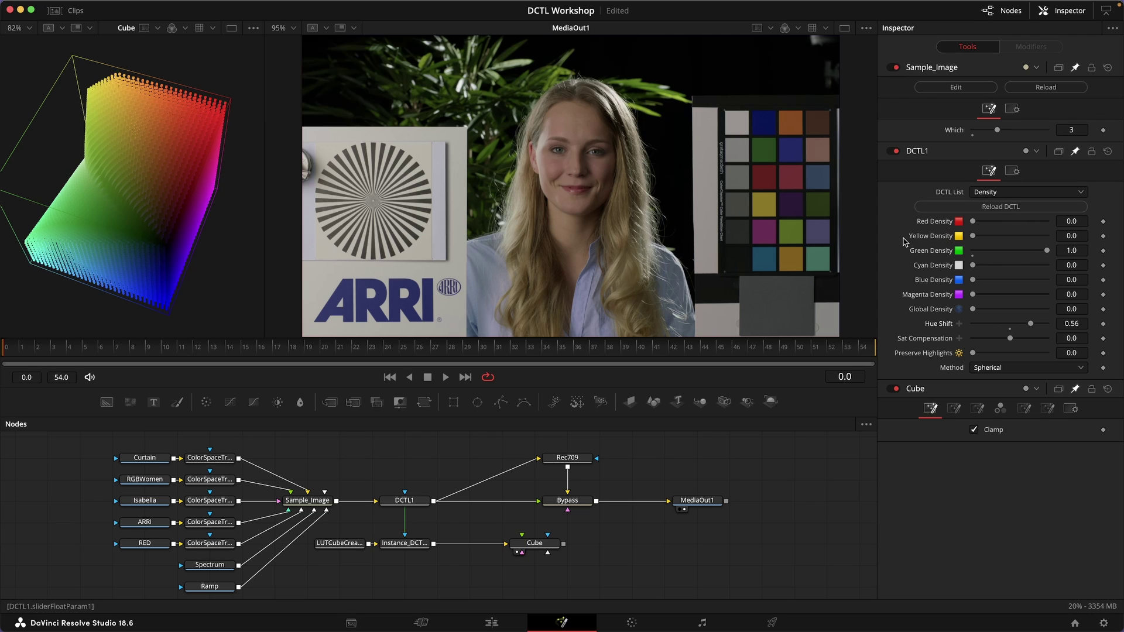
left_click(994, 370)
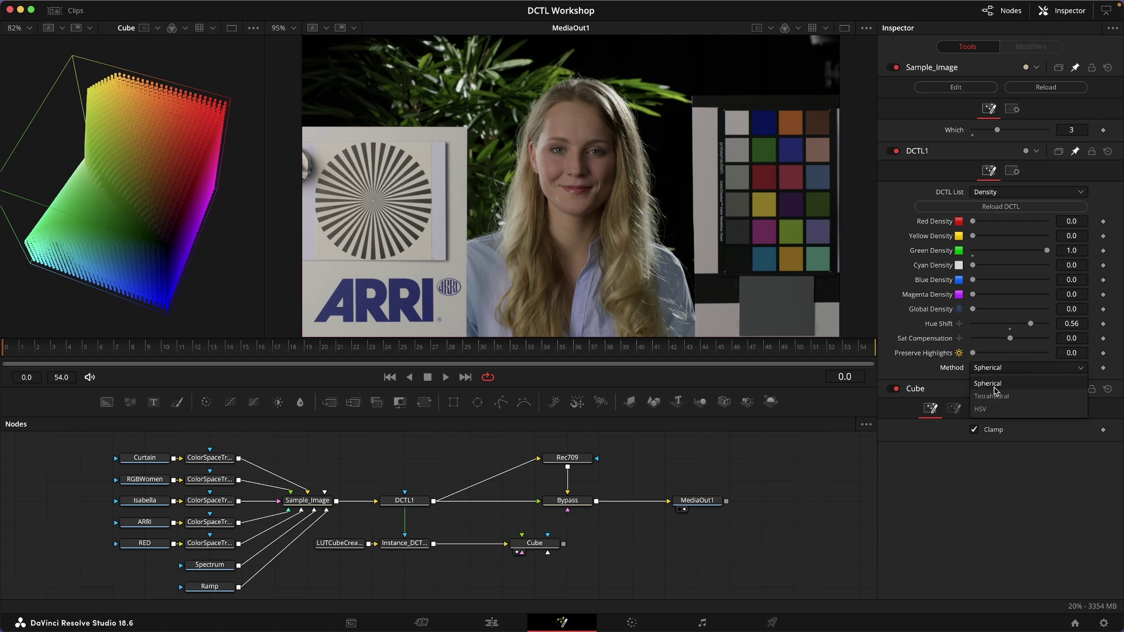
Keep Spherical, reload the DCTL to zero all densities, and set Global Density to 1.0
left_click(986, 206)
left_click(986, 206)
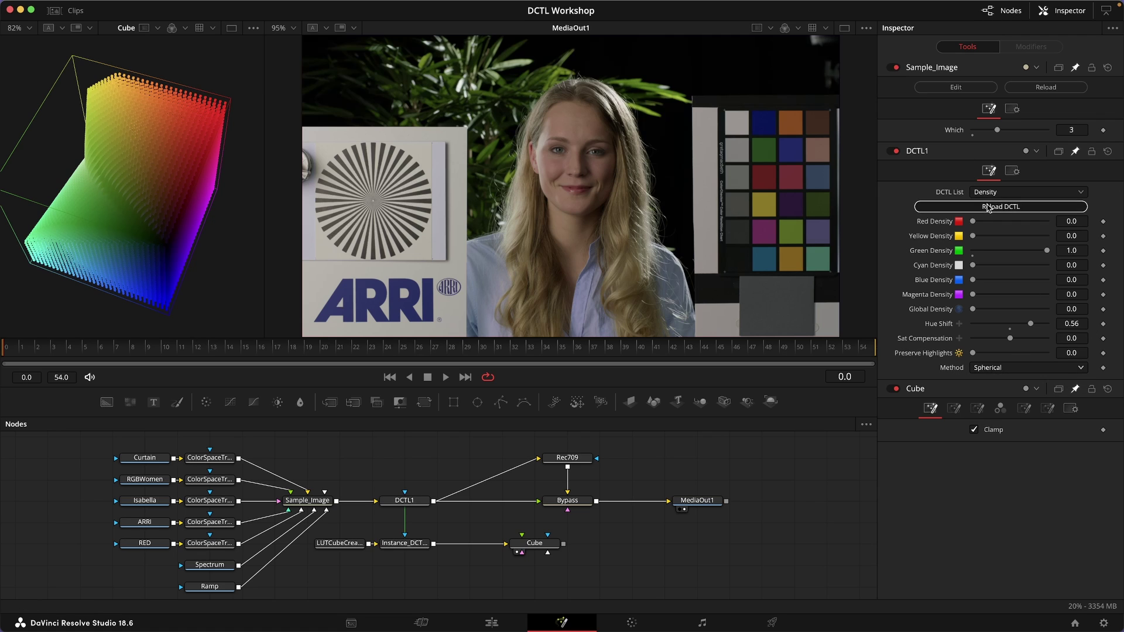
left_click_drag(972, 312, 1047, 309)
left_click_drag(91, 280, 99, 210)
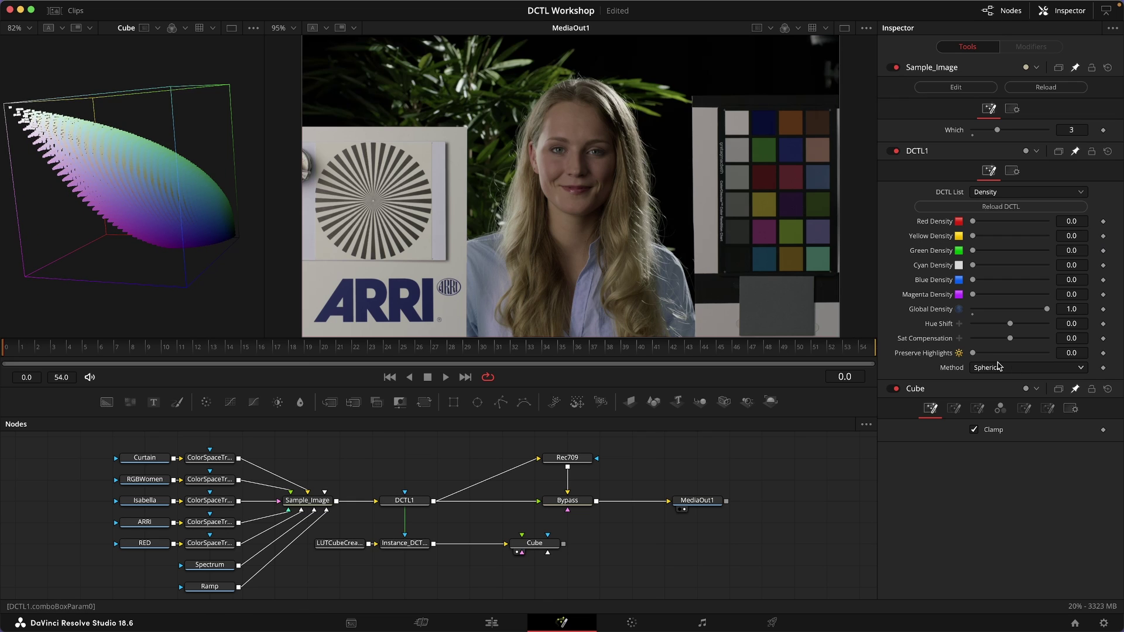
Compare the Tetrahedral and HSV density methods, then return to Spherical
left_click(1021, 368)
left_click(994, 393)
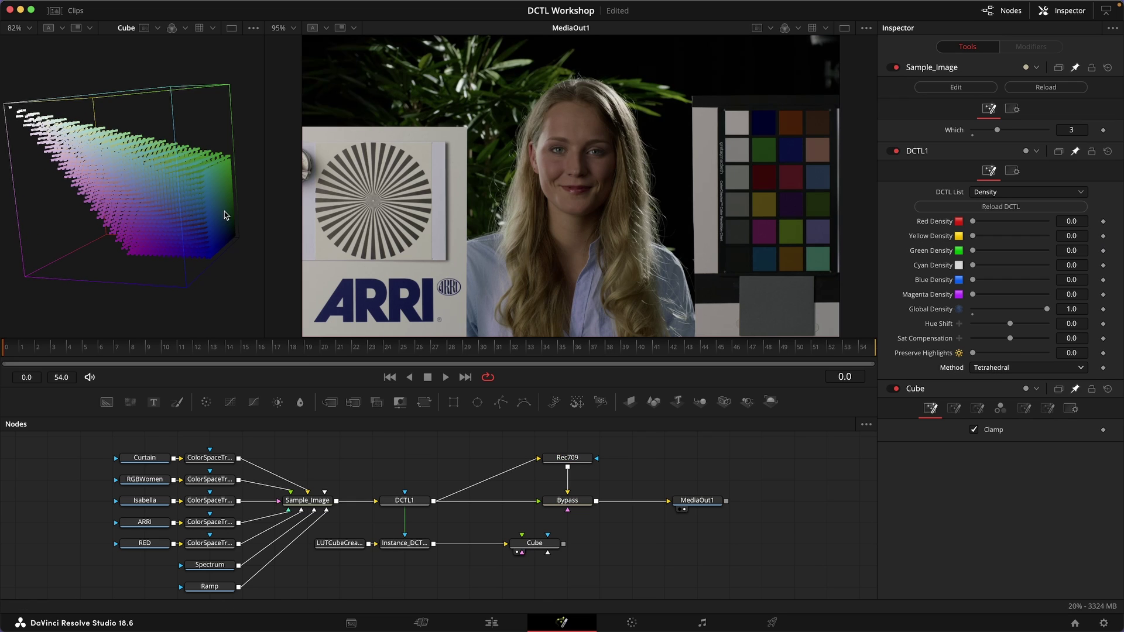
left_click(1016, 367)
left_click(988, 411)
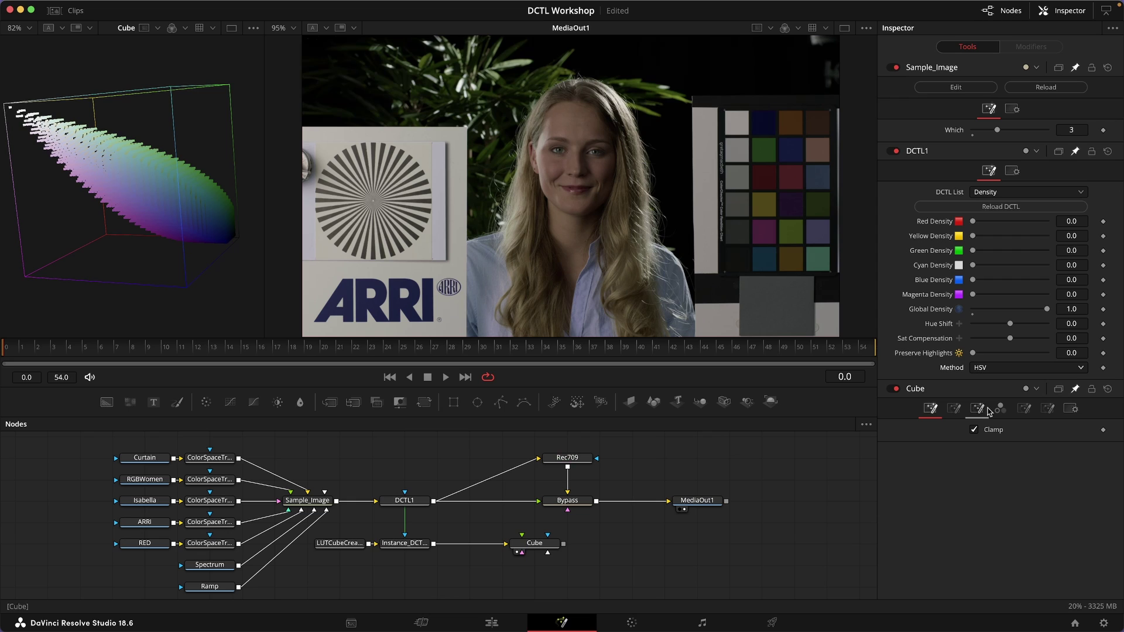
left_click(994, 369)
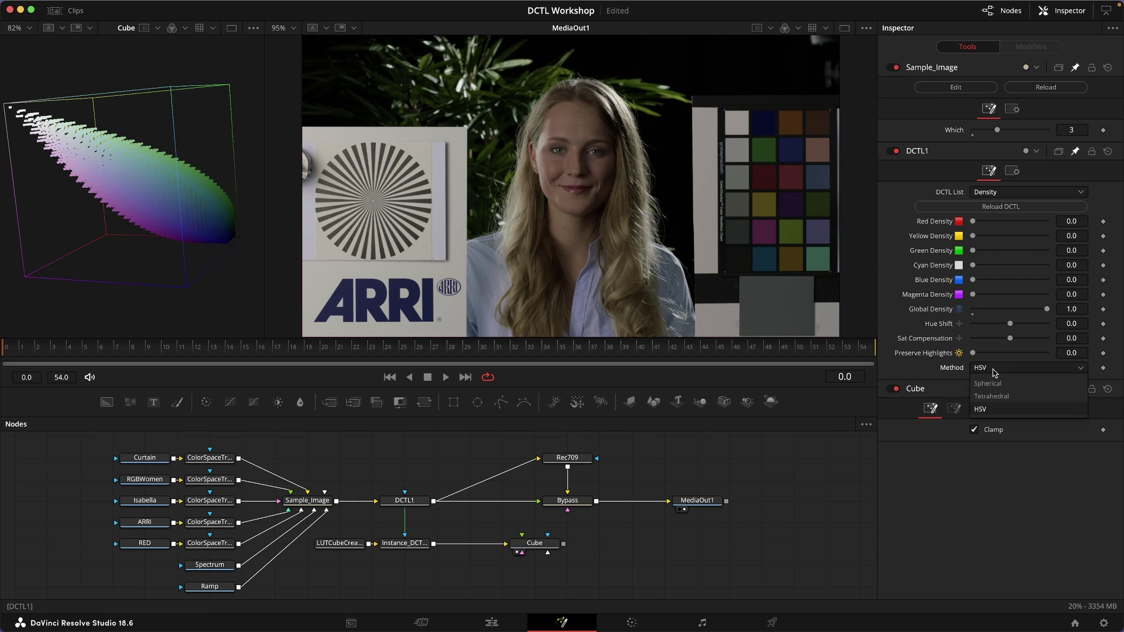
left_click(989, 383)
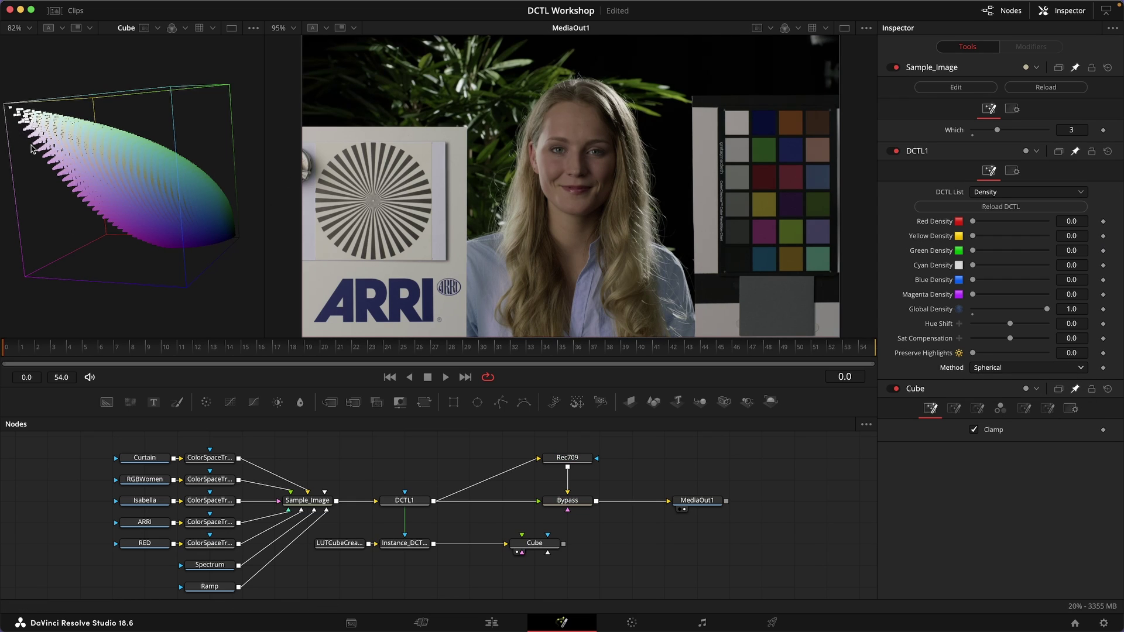
Cycle through Tetrahedral and HSV a second time before settling back on Spherical
left_click(1003, 369)
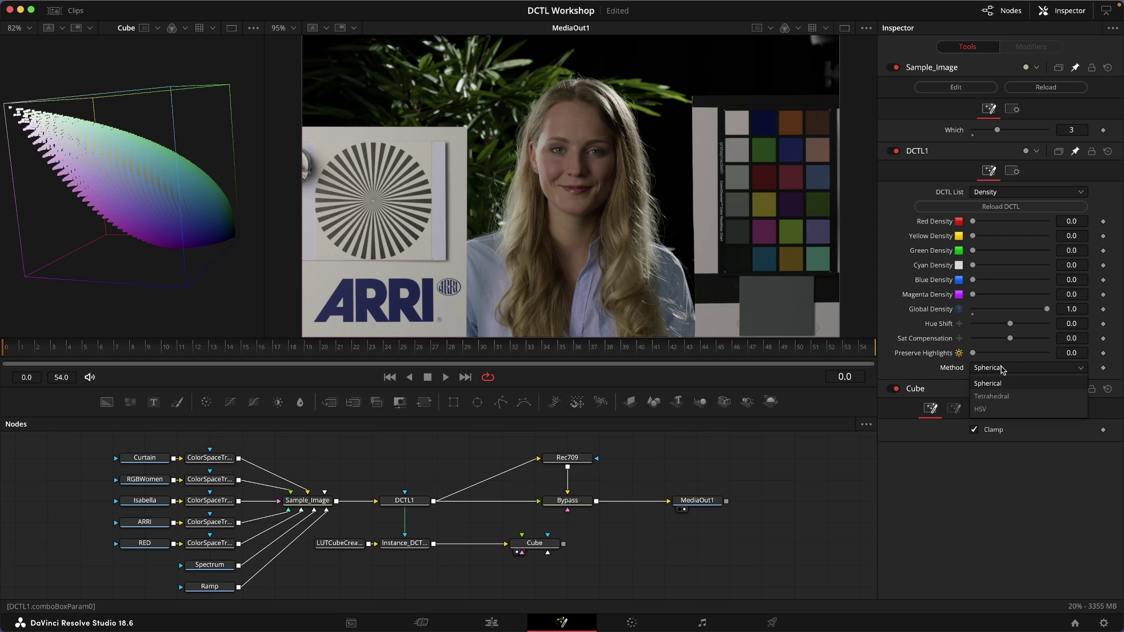
left_click(991, 396)
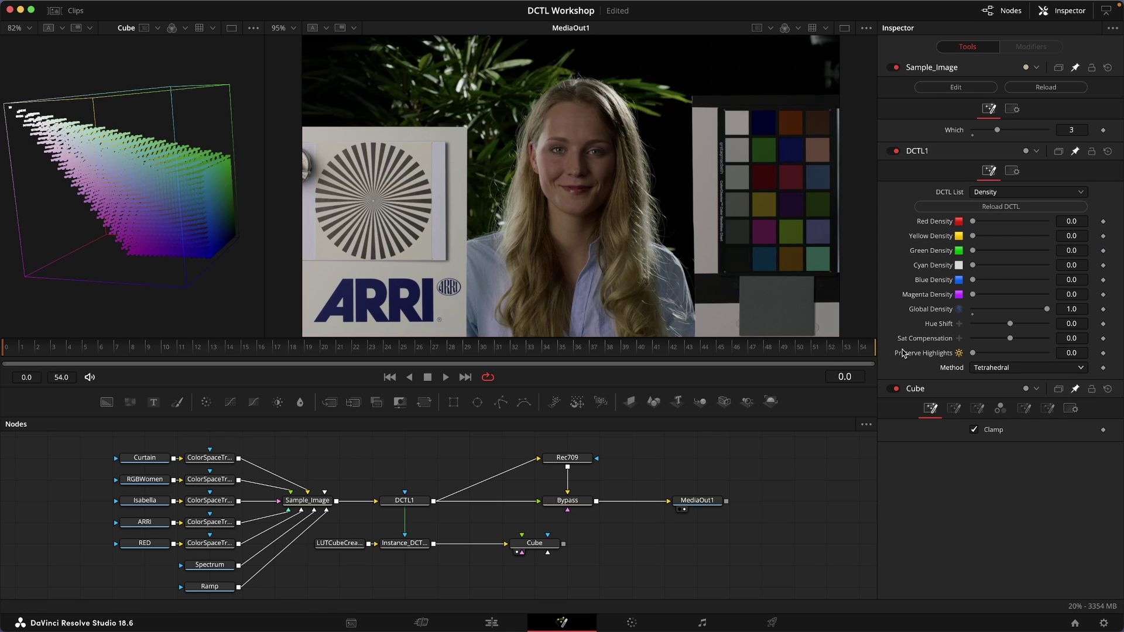
left_click(994, 370)
left_click(982, 410)
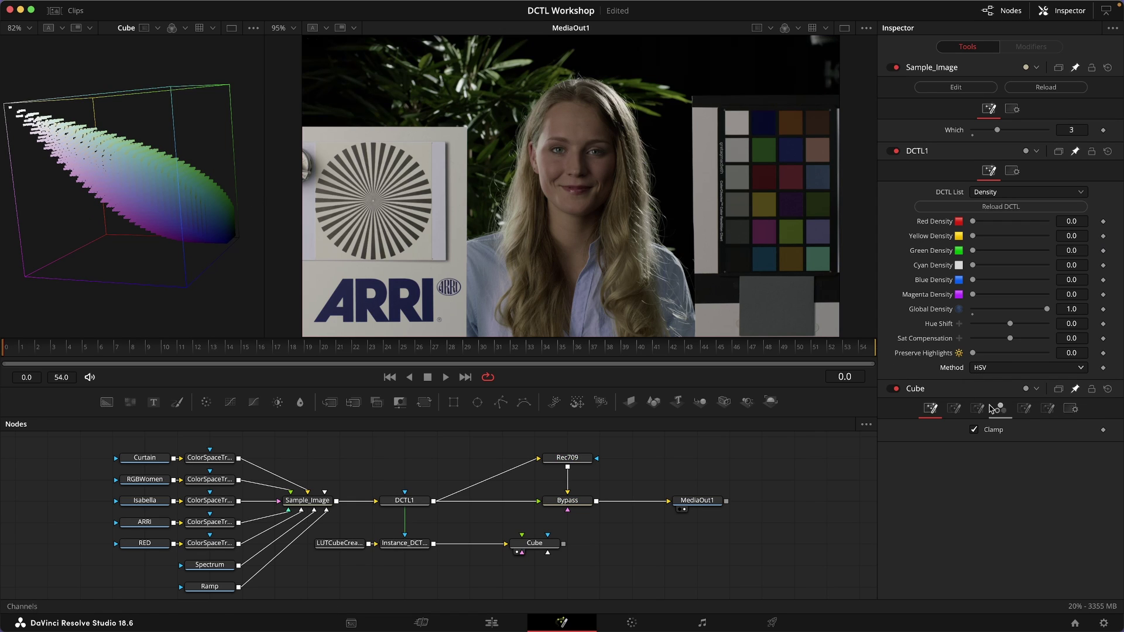
left_click(994, 370)
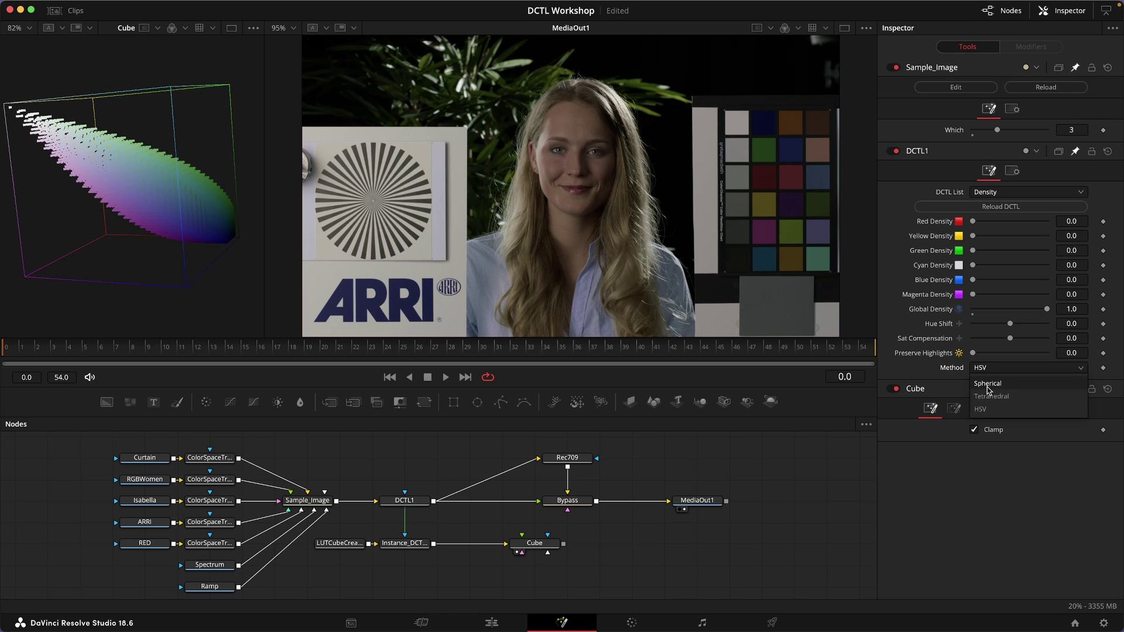
left_click(989, 384)
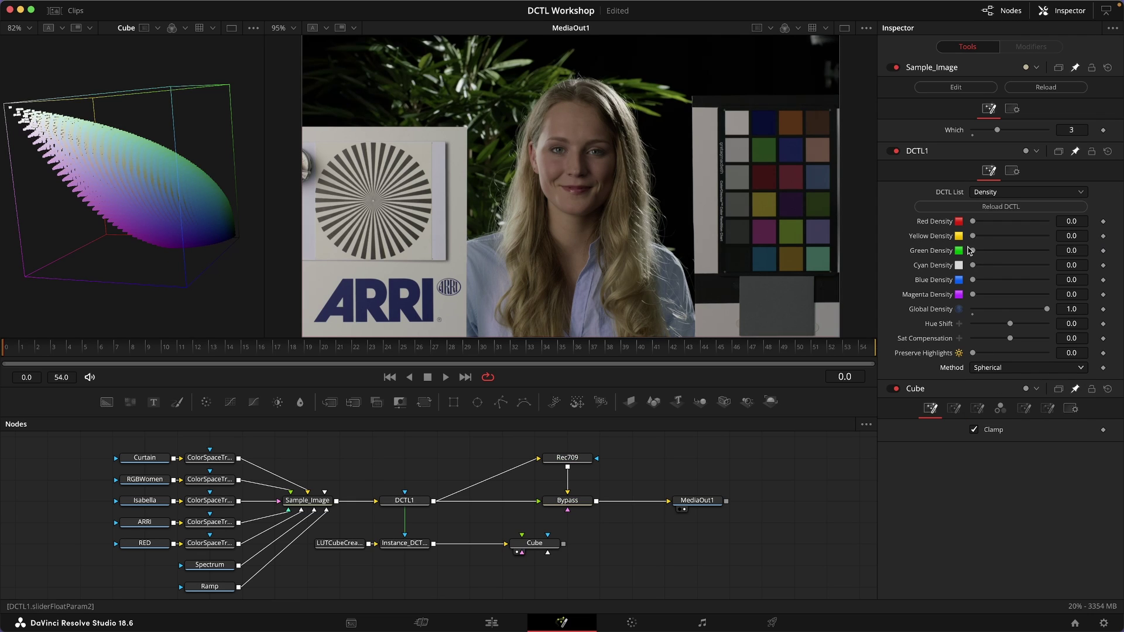
Reset Global Density to 0, raise it to 0.709, and switch the method to Tetrahedral
left_click(973, 309)
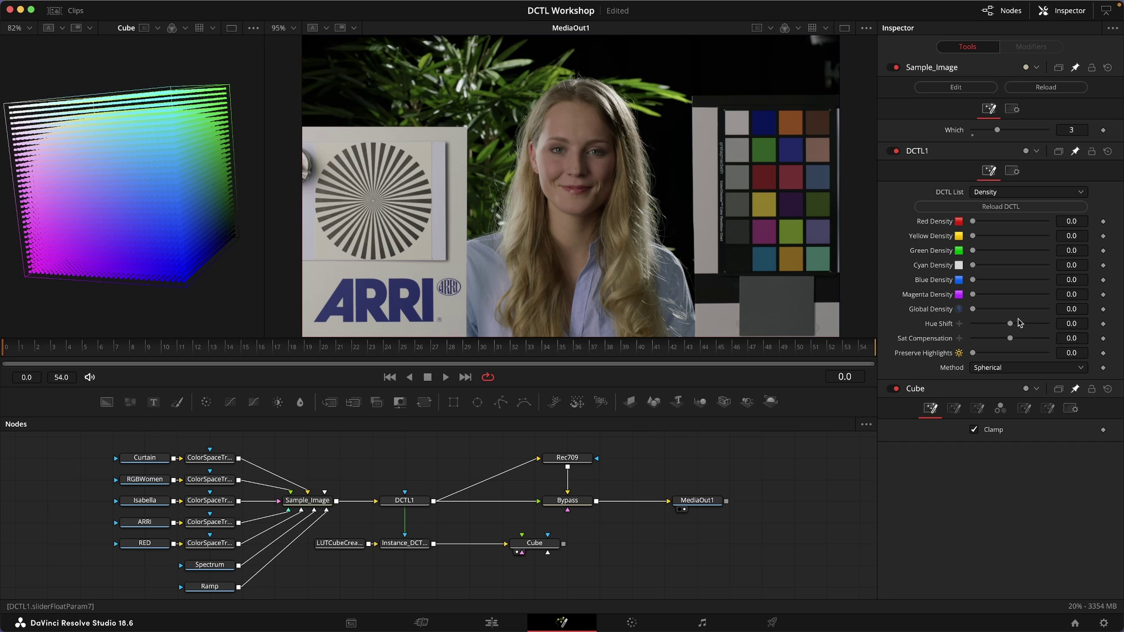
left_click_drag(973, 310, 1029, 310)
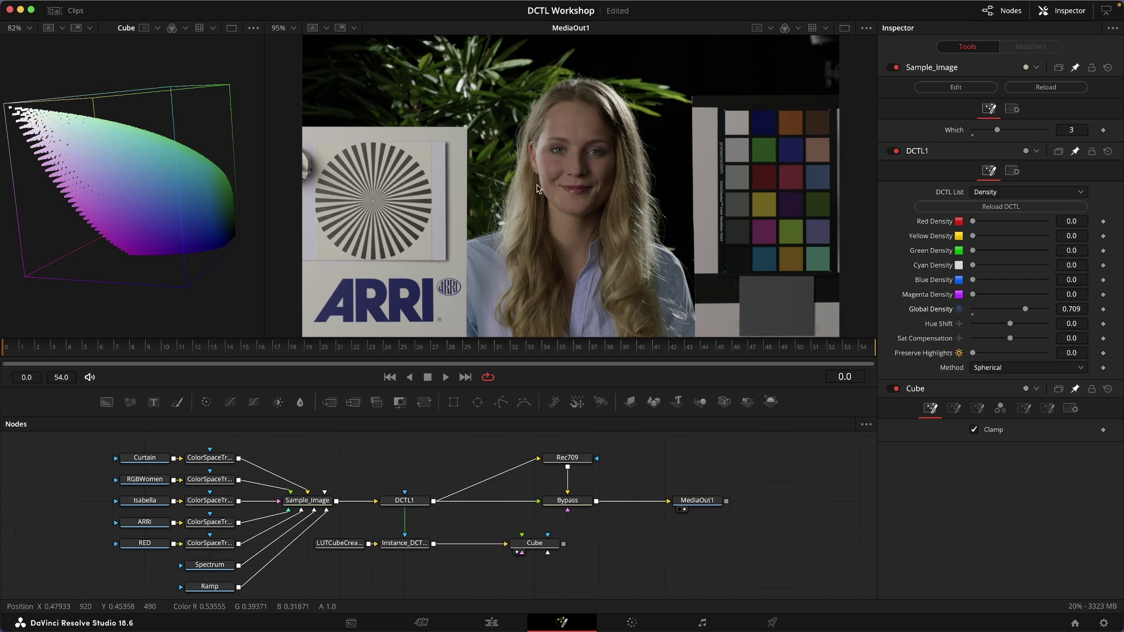
left_click(1001, 368)
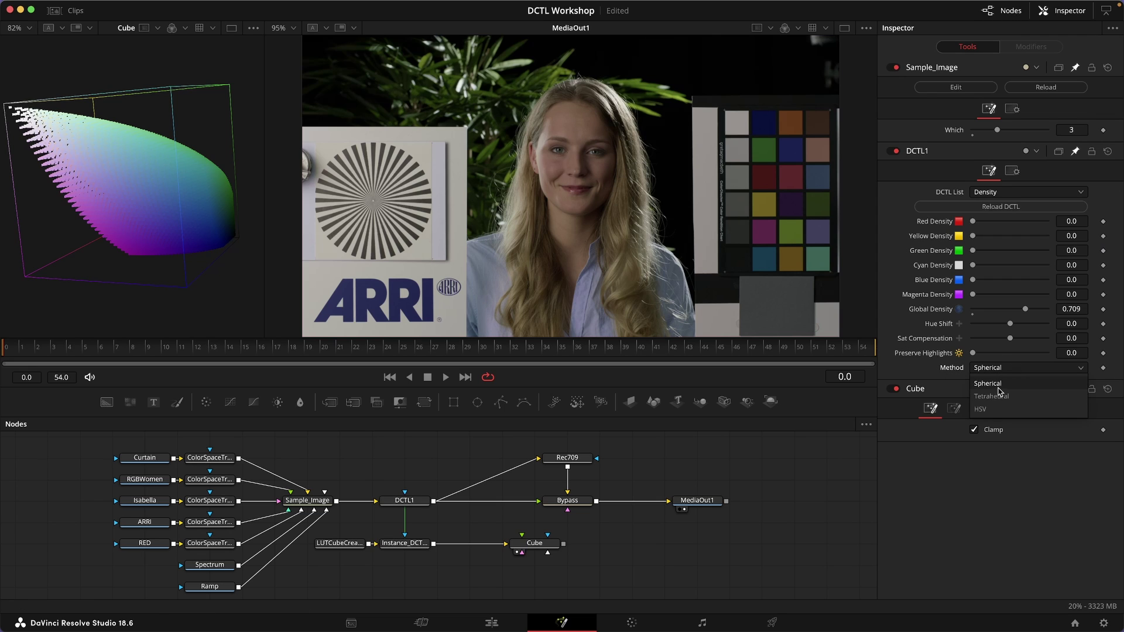
left_click(998, 397)
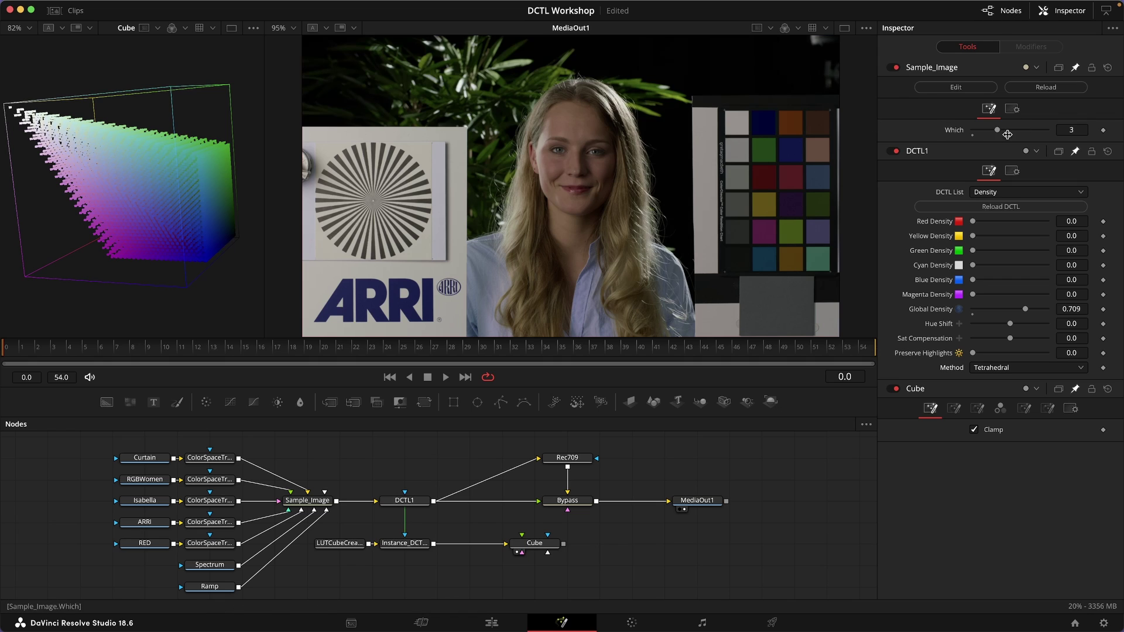
Switch to the four-women sample, reload the DCTL, and set Red Density to 0.85
left_click_drag(1007, 134, 984, 131)
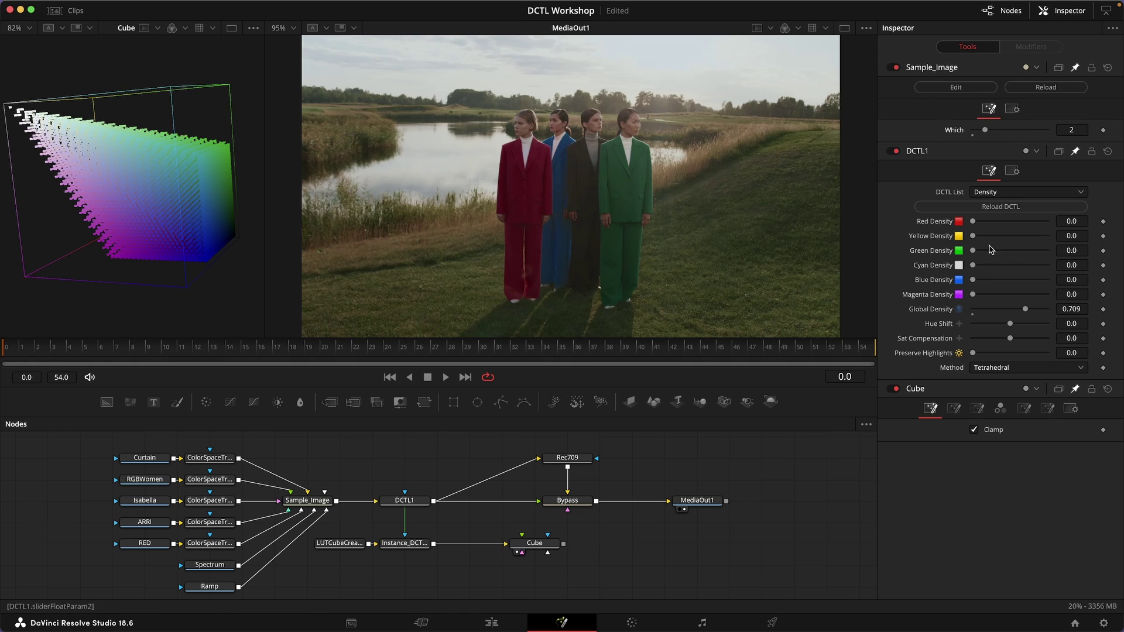
left_click(1021, 211)
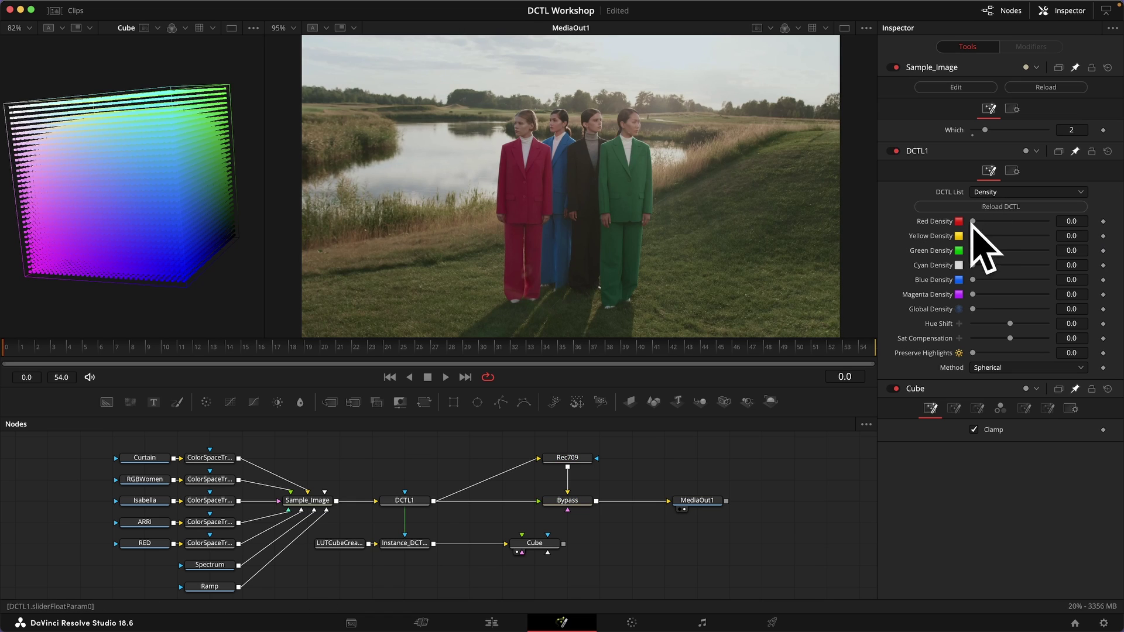
left_click_drag(972, 222, 1039, 232)
Use the Tetrahedral method and set Preserve Highlights to 0.402
left_click(995, 368)
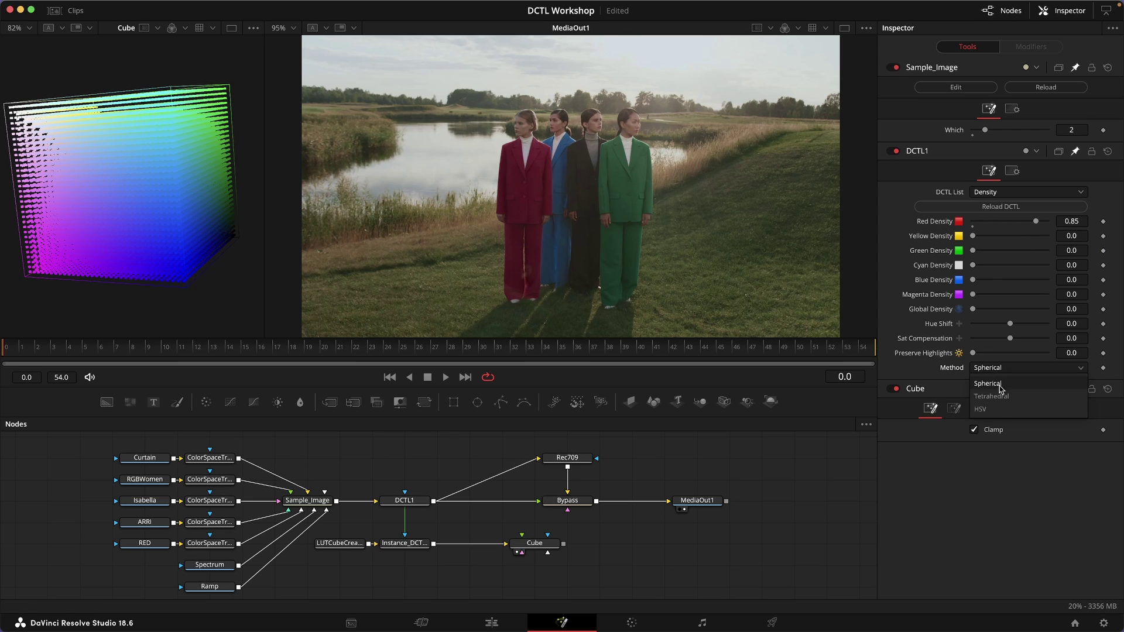
left_click(1000, 396)
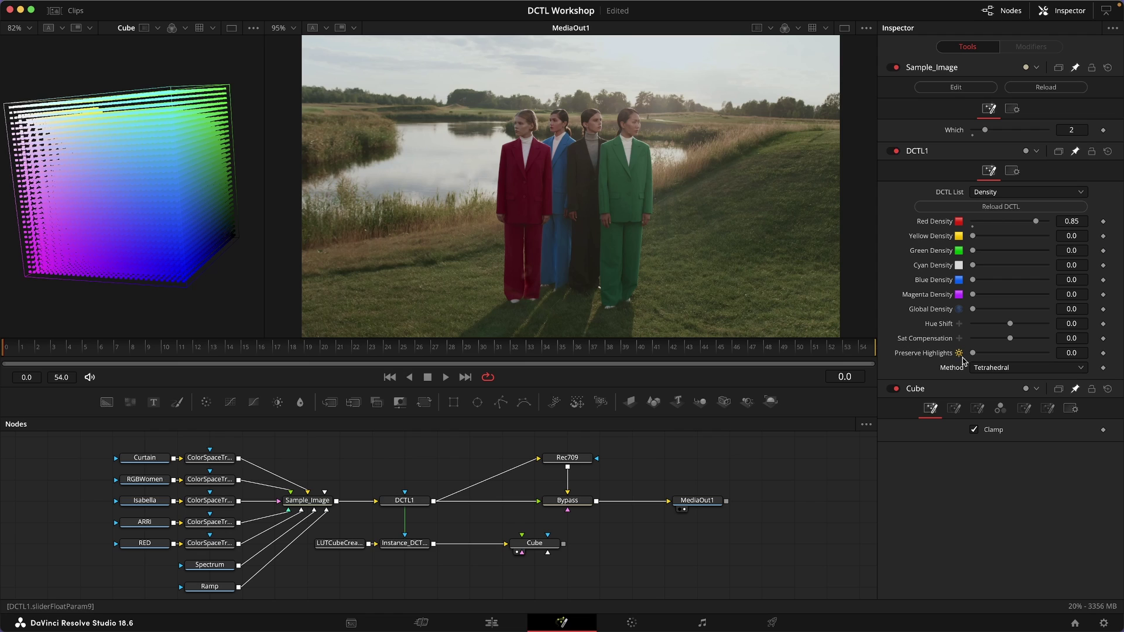
left_click_drag(975, 356, 1005, 358)
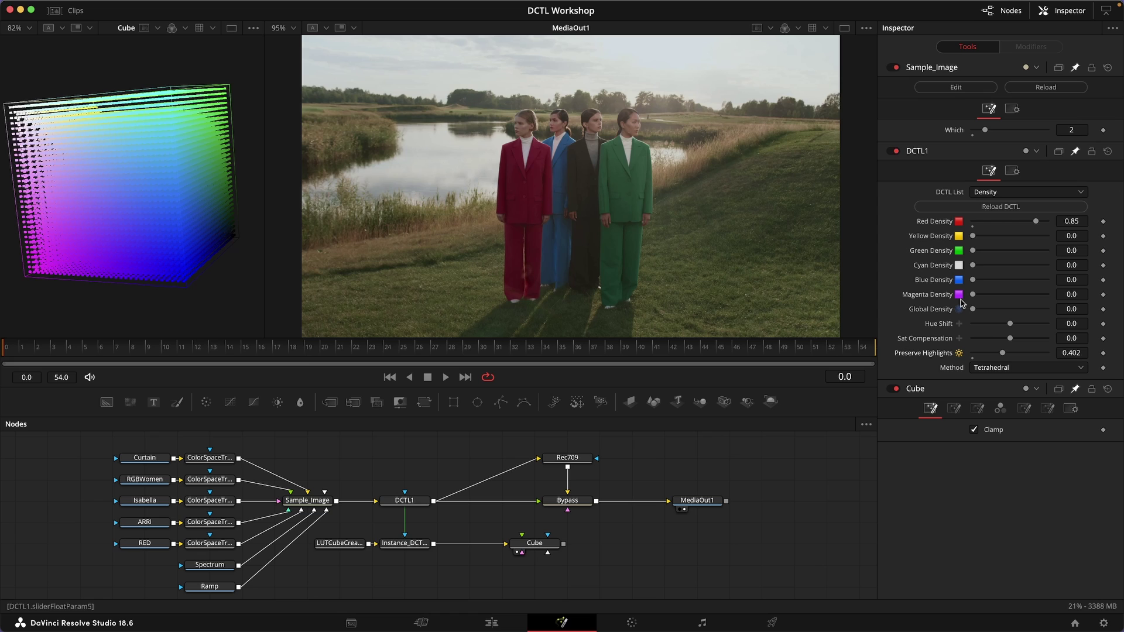
left_click_drag(628, 569, 627, 549)
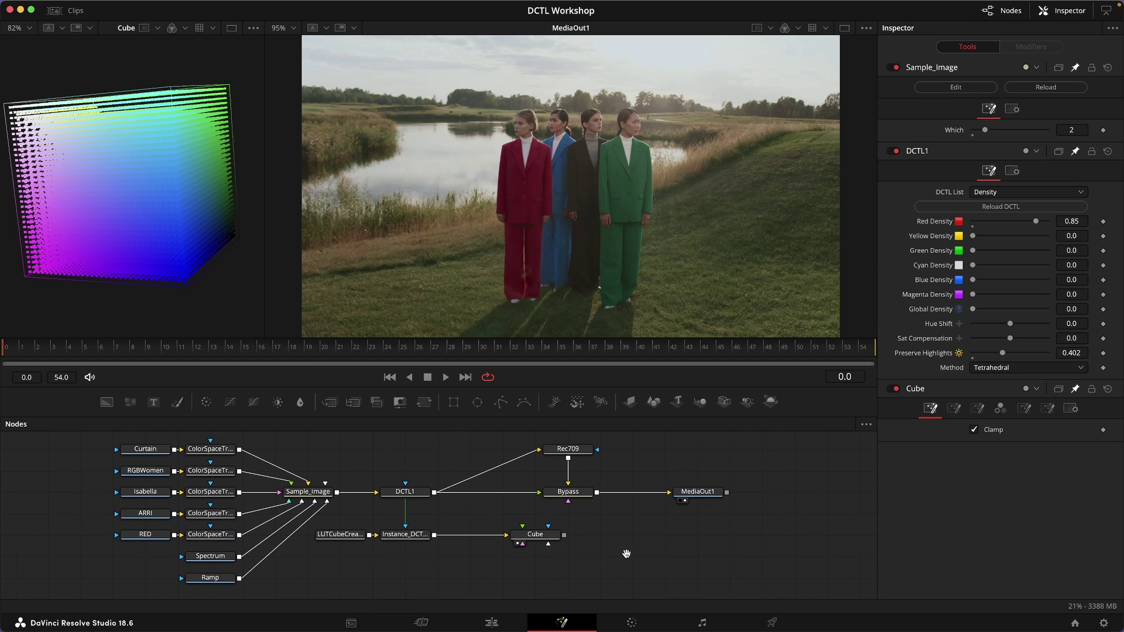